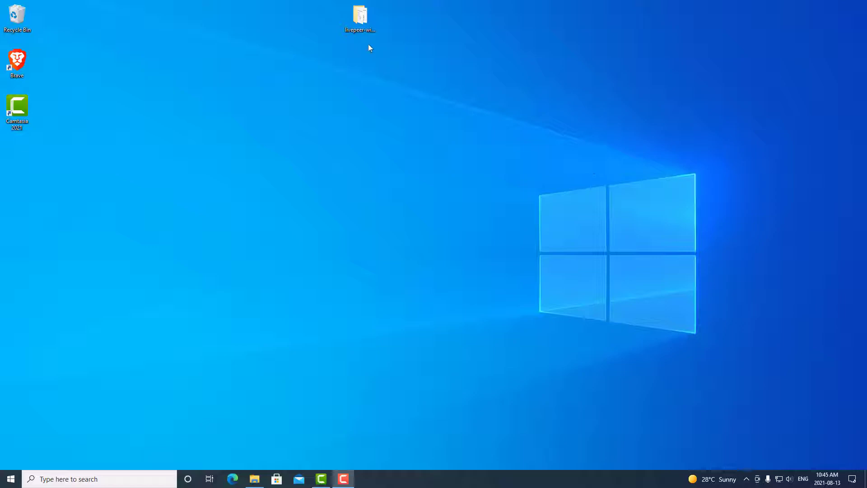
Open Launch Node.bat from the livepeer-windows-amd64 folder in Notepad for editing.
double_click(364, 25)
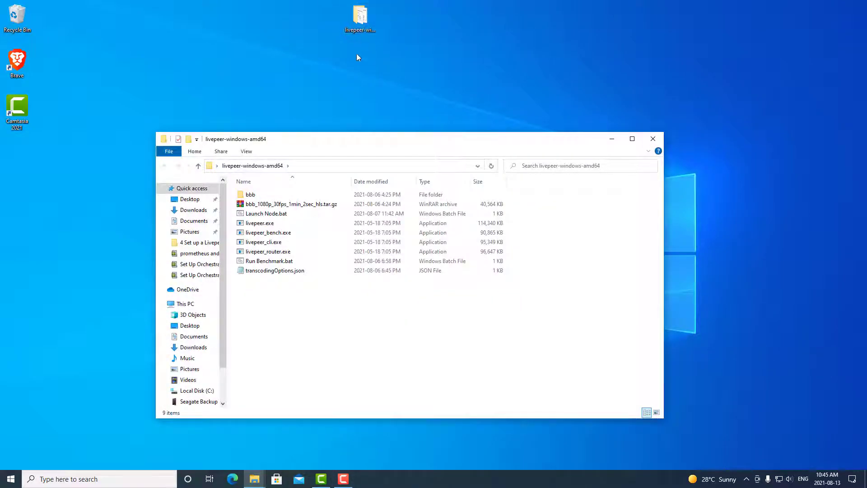
left_click(303, 216)
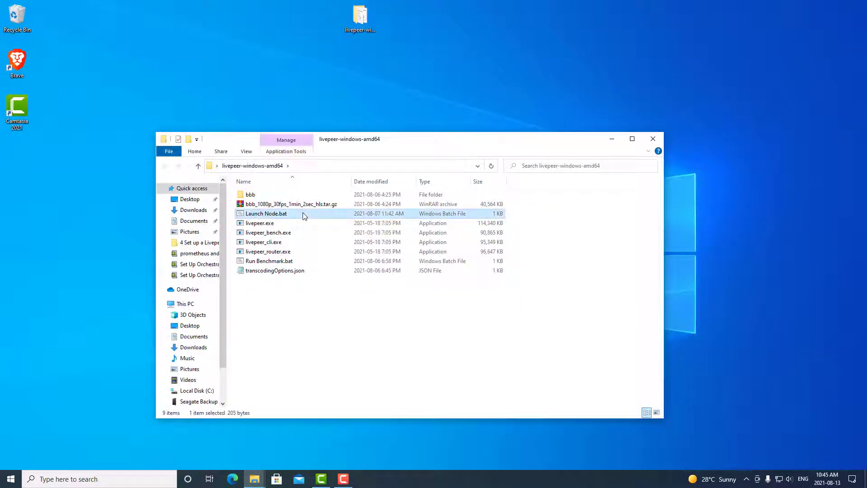
right_click(304, 216)
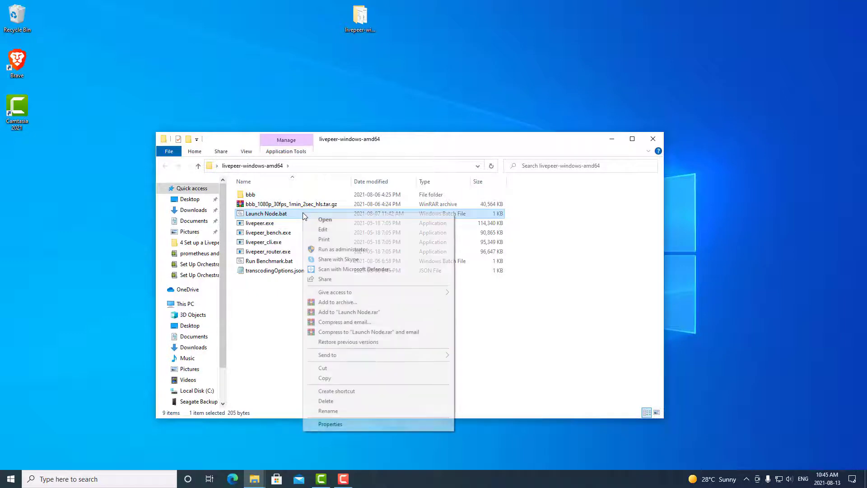
left_click(320, 229)
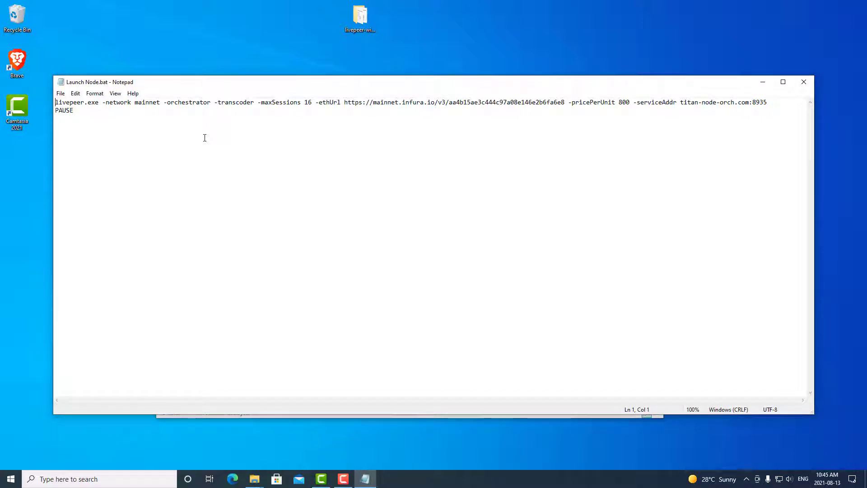
Append -monitor to the end of the launch command, save the file and close Notepad.
left_click(777, 102)
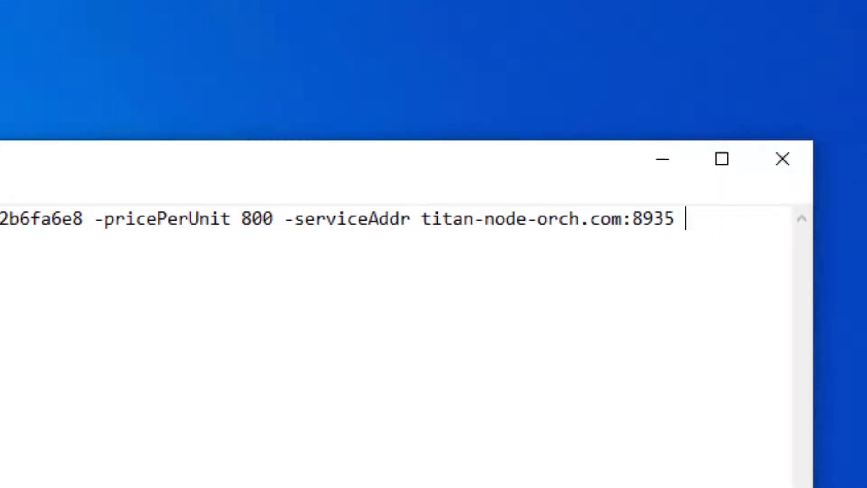
type("-monitor")
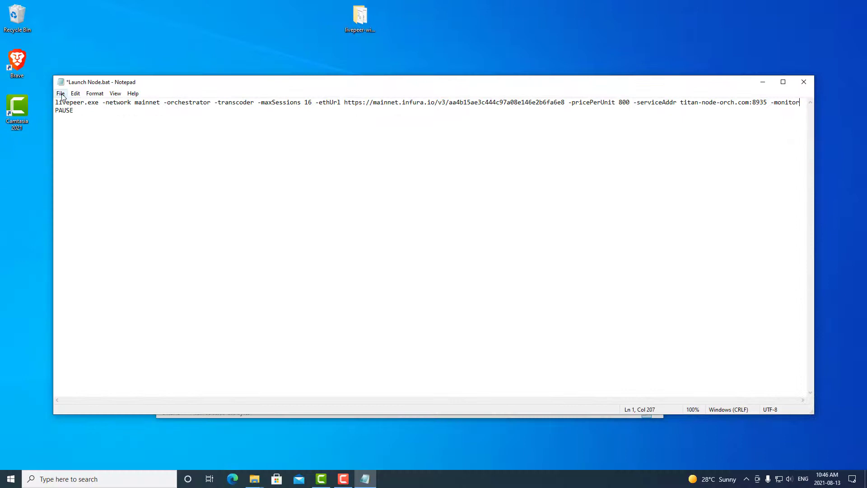
left_click(61, 95)
left_click(76, 134)
left_click(807, 84)
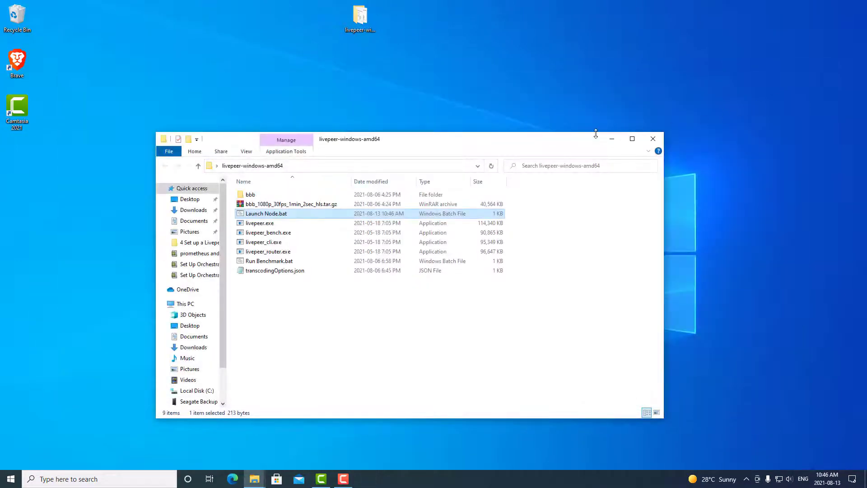
Nudge the livepeer folder window slightly up and to the right.
left_click_drag(531, 142, 539, 138)
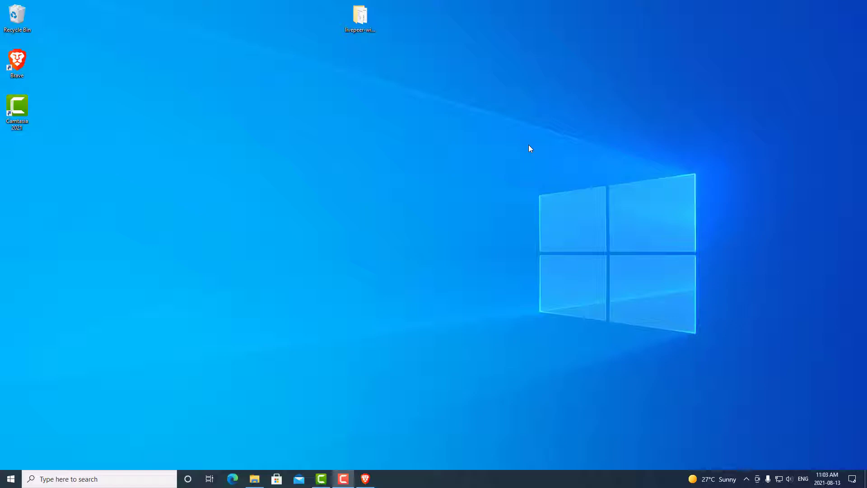
Launch Brave maximized and load the Livepeer monitoring guide from the pasted forum URL.
double_click(28, 61)
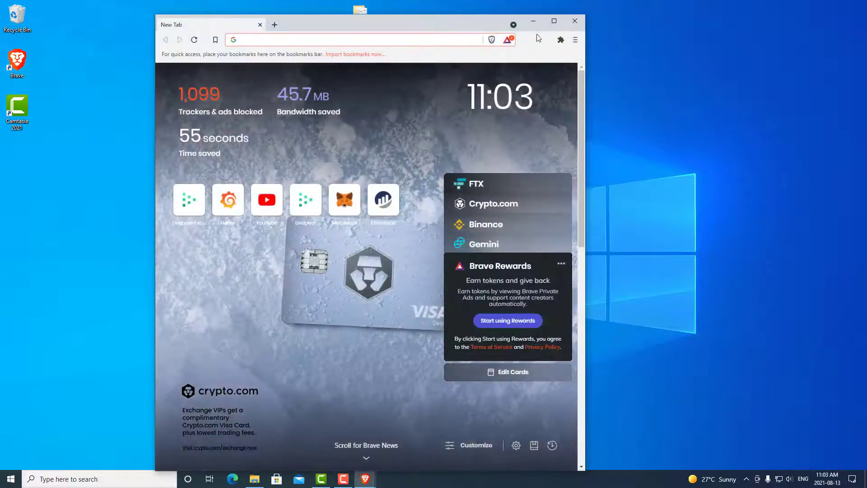
left_click(549, 15)
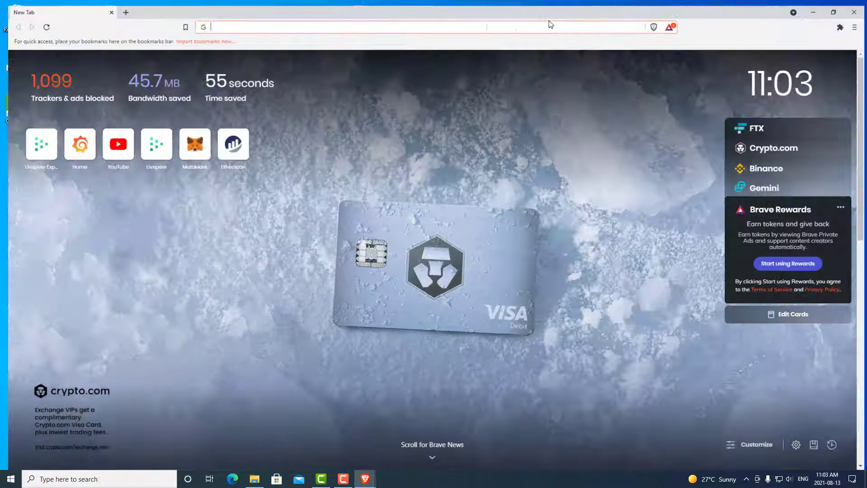
left_click(532, 23)
type("https://forum.livepeer.org/t/guide-transcoder-monitoring-with-prometheus-grafana/1225")
key("Return")
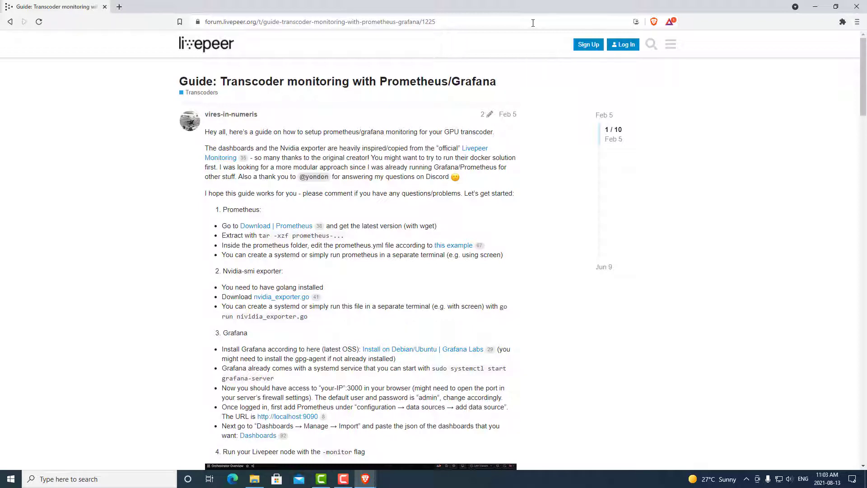
Save the Prometheus windows-amd64 zip to the Desktop from the Prometheus download page, then minimize Brave.
left_click(293, 227)
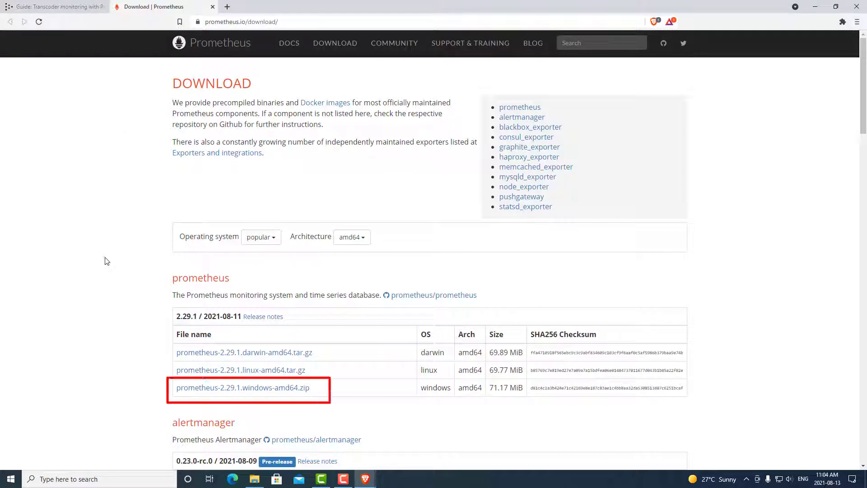
left_click(246, 388)
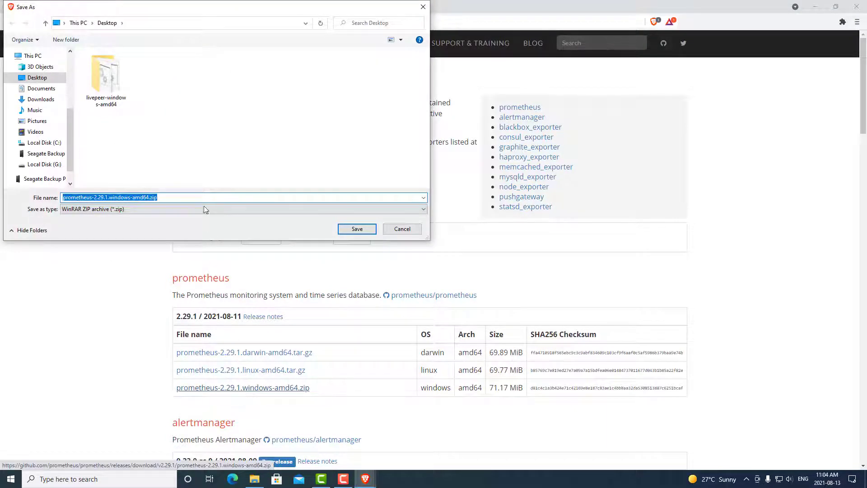
left_click(56, 80)
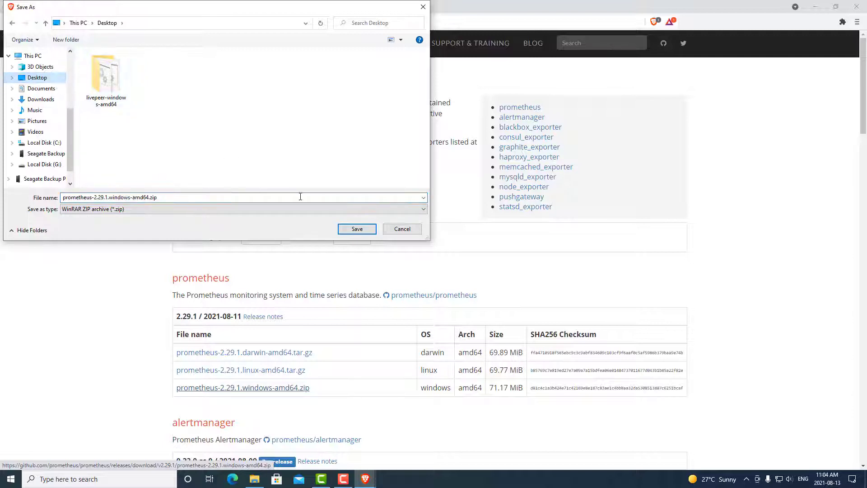
left_click(357, 228)
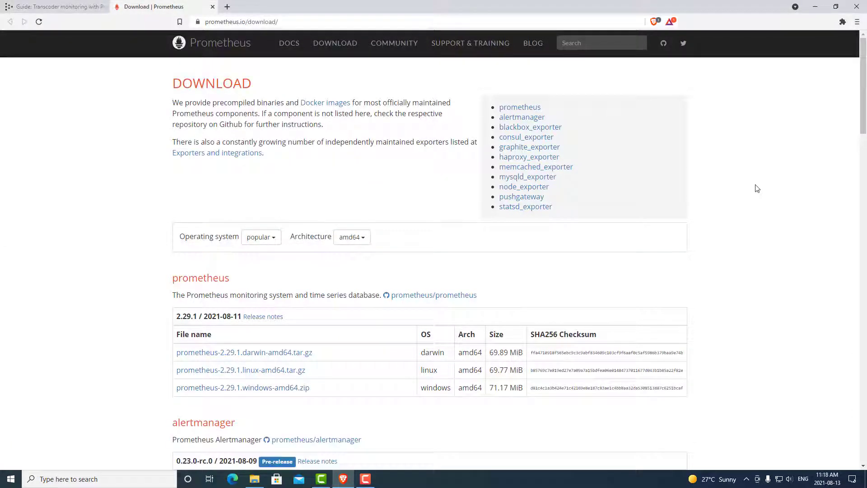
left_click(815, 9)
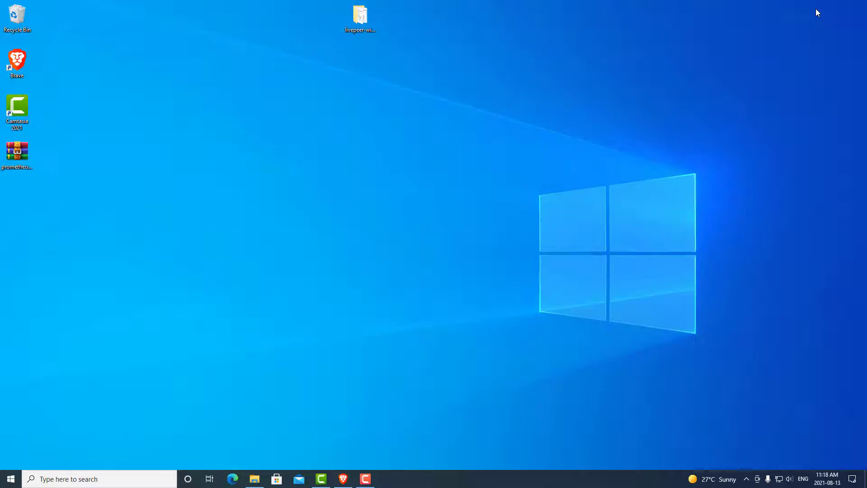
Extract the Prometheus zip onto the desktop and move the new folder beside the livepeer folder.
left_click(19, 149)
right_click(18, 152)
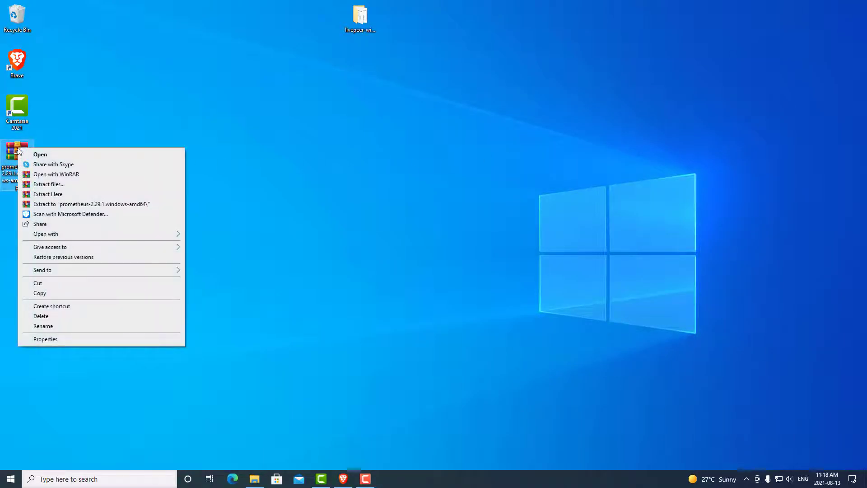
left_click(57, 199)
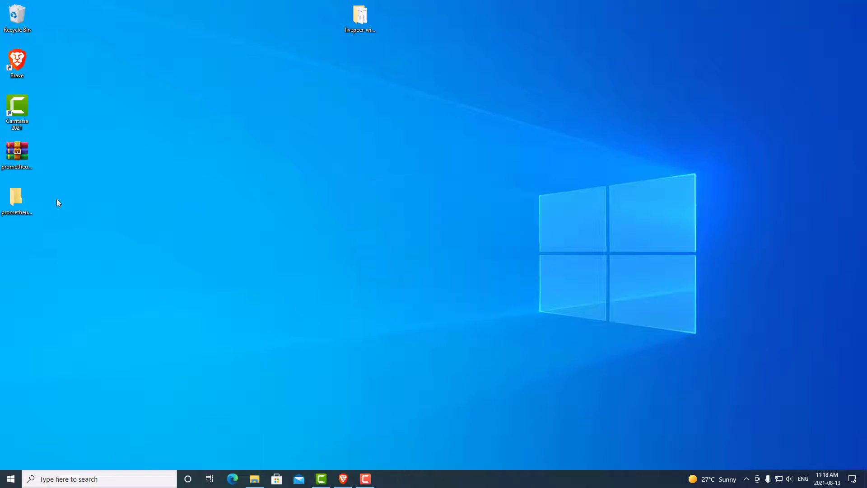
left_click_drag(24, 201, 306, 28)
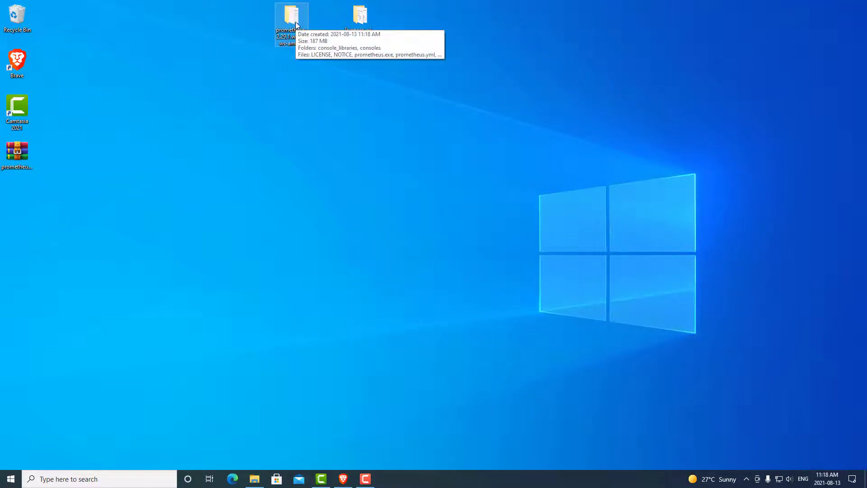
Open the extracted prometheus-2.29.1.windows-amd64 folder, check prometheus.yml, then return to Brave.
double_click(296, 23)
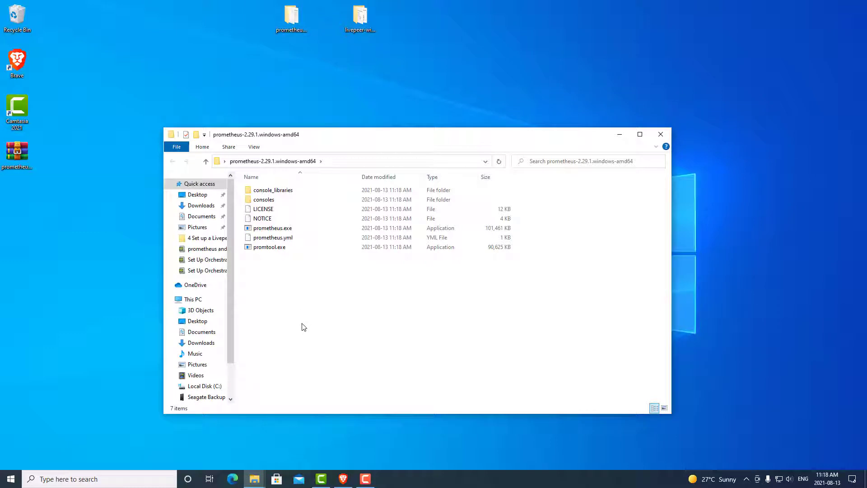
left_click(306, 238)
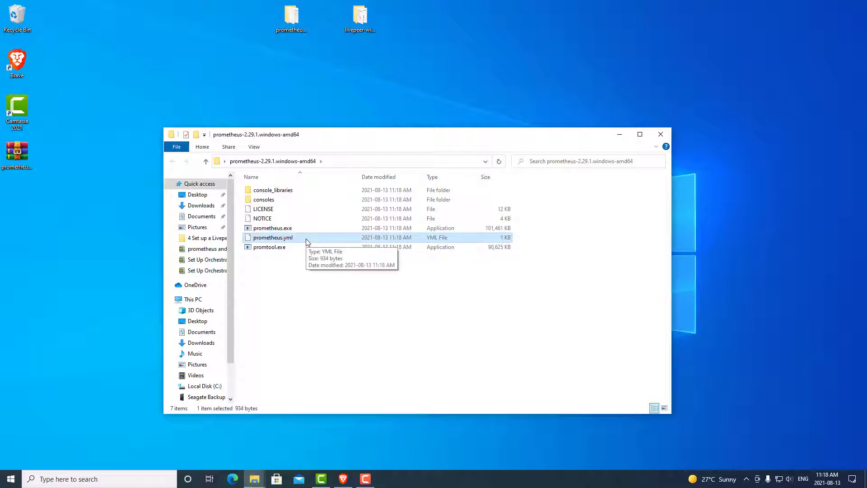
left_click(303, 290)
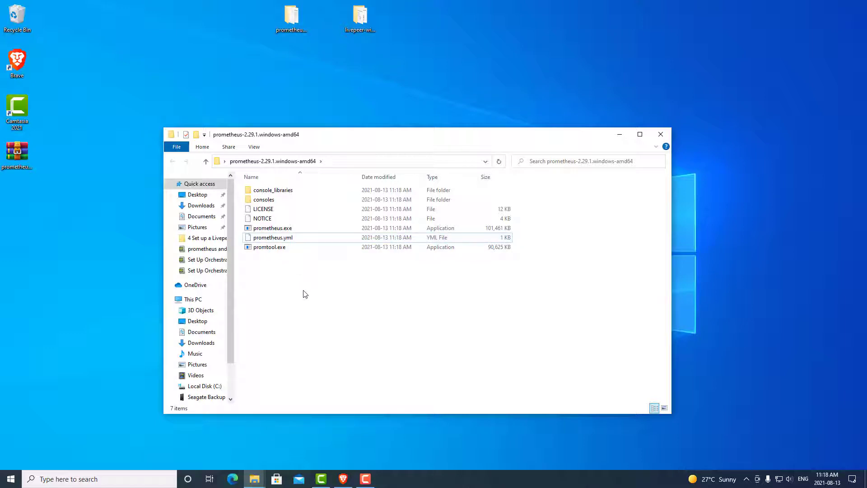
left_click(348, 478)
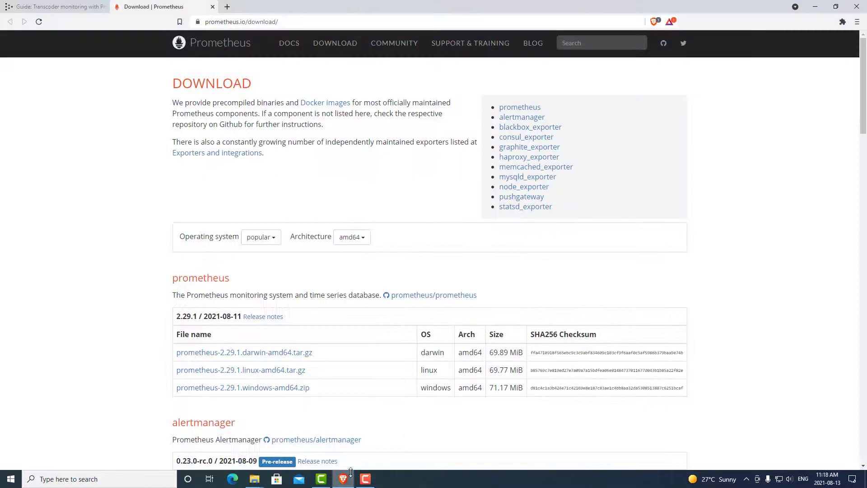
Open the guide's example prometheus.yml as raw text and start saving the page.
left_click(212, 6)
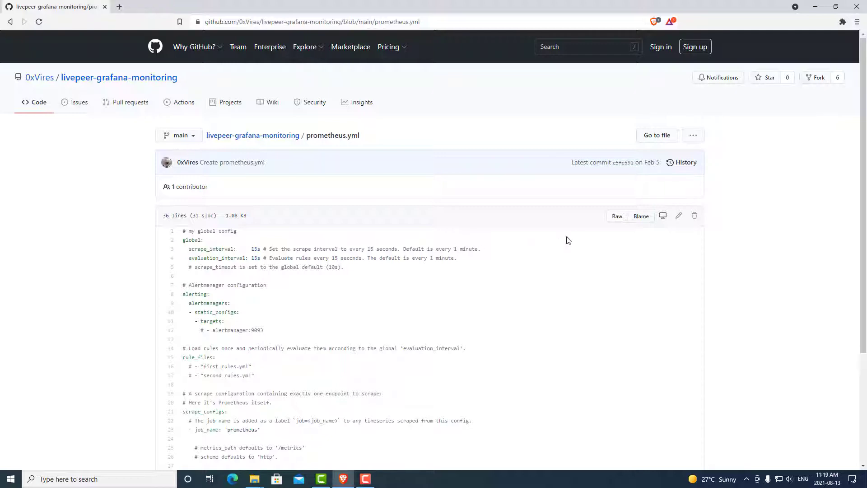
left_click(616, 217)
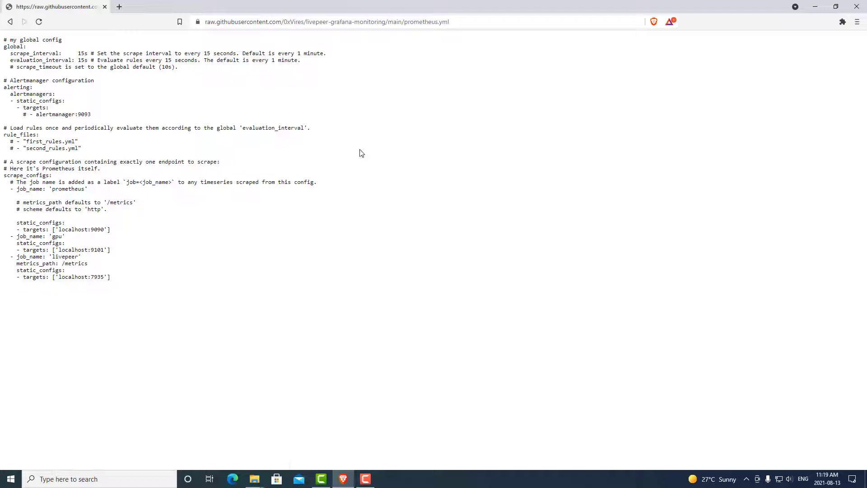
right_click(360, 152)
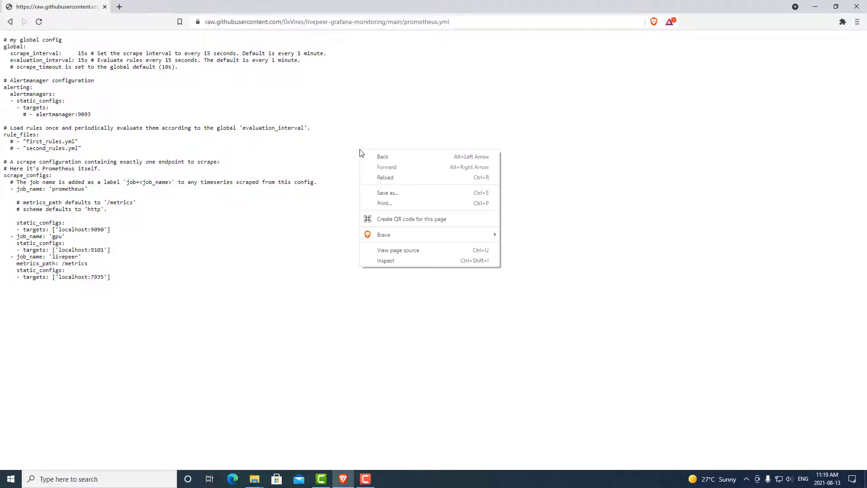
left_click(386, 194)
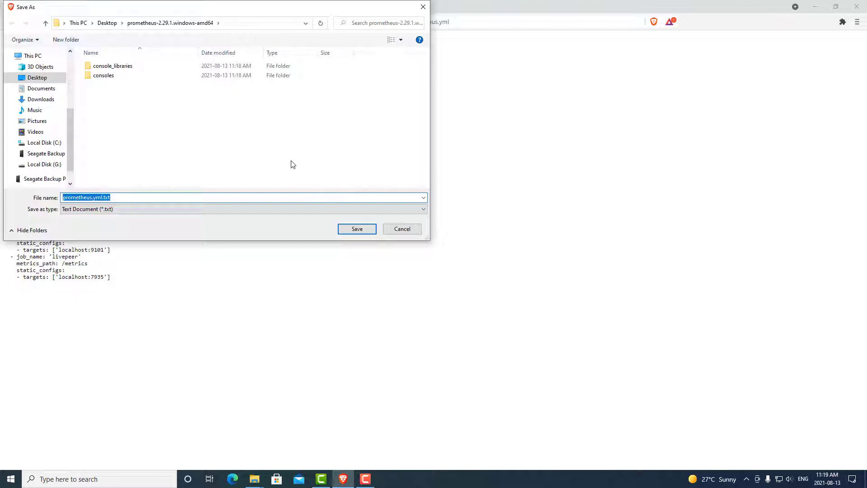
Save it as All Files over prometheus.yml in the prometheus-2.29.1 folder, confirm replace, then close Brave.
left_click(111, 23)
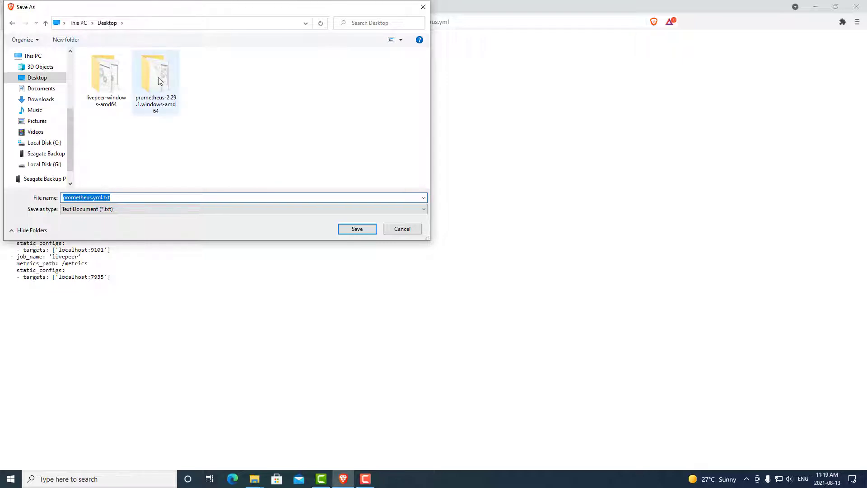
double_click(158, 81)
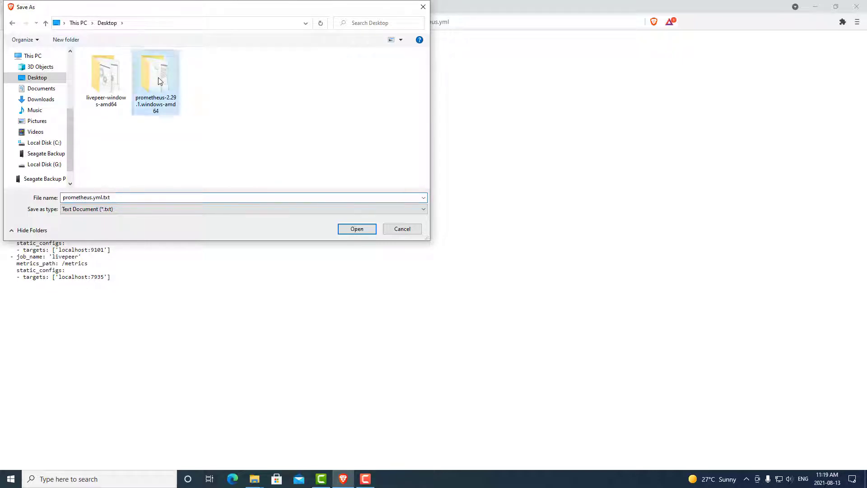
left_click(111, 212)
left_click(111, 223)
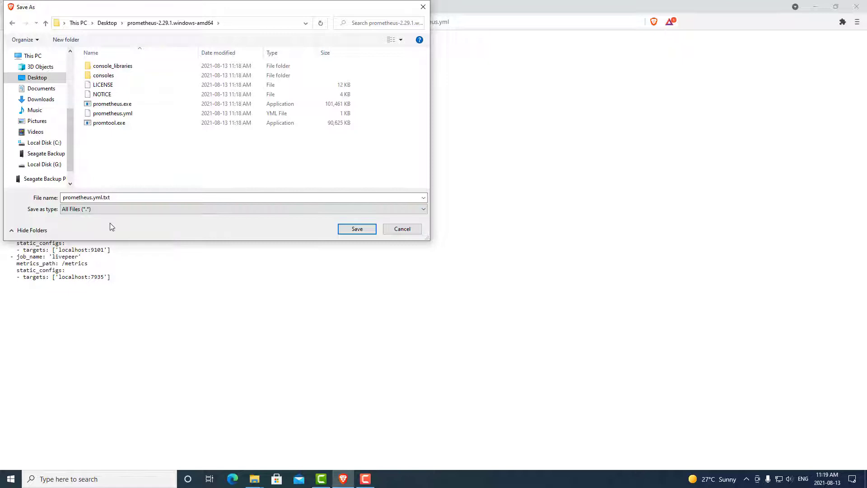
left_click(140, 115)
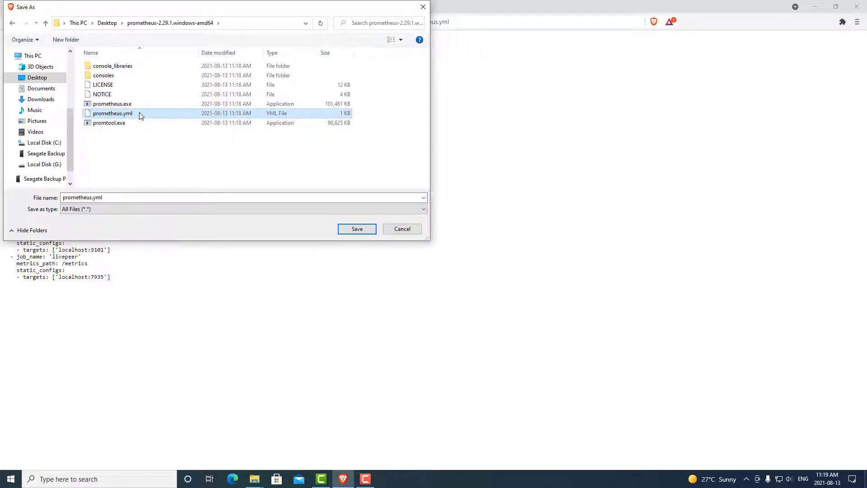
left_click(356, 229)
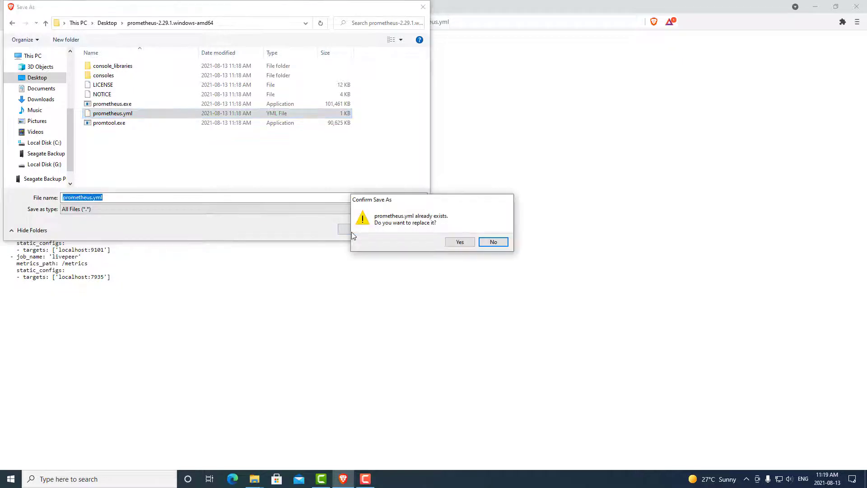
left_click(459, 242)
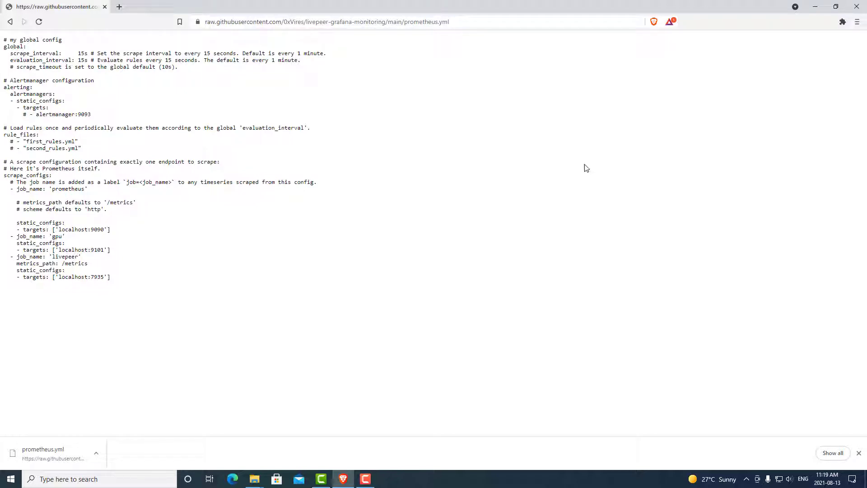
left_click(857, 7)
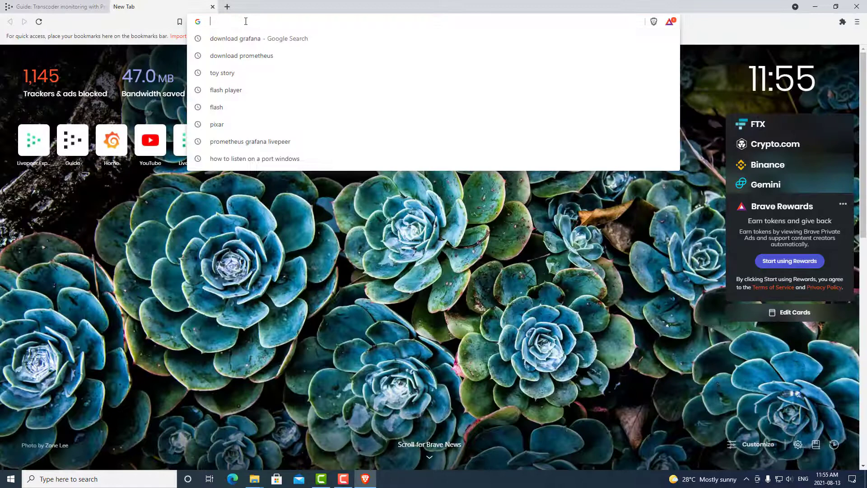
Save the Grafana 8.1.1 Windows .msi installer from grafana.com to the Desktop, then minimize Brave.
type("https://grafana.com/grafana/download")
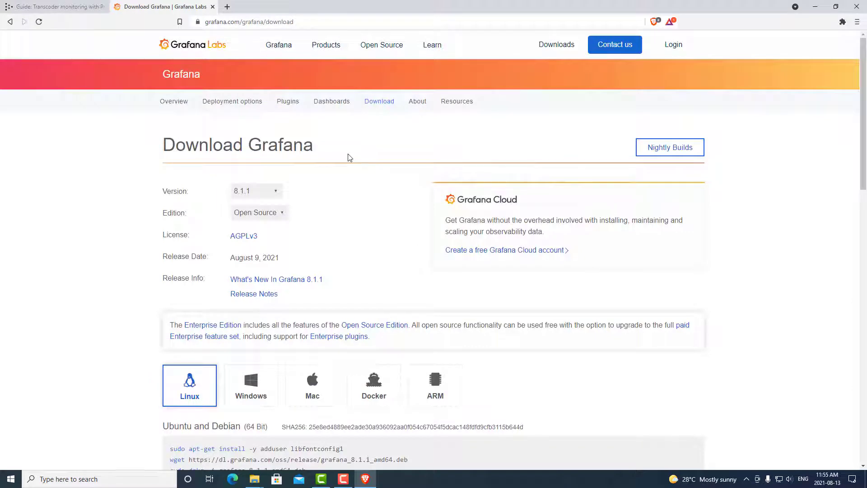
left_click_drag(860, 106, 861, 155)
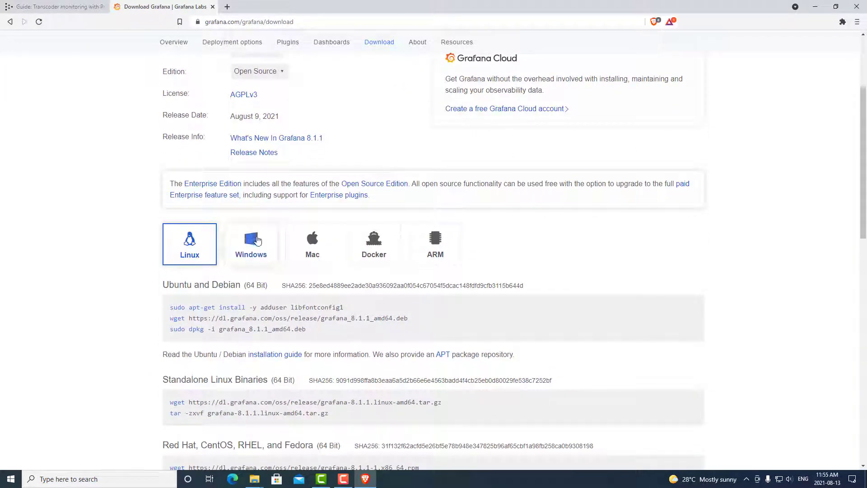
left_click(257, 239)
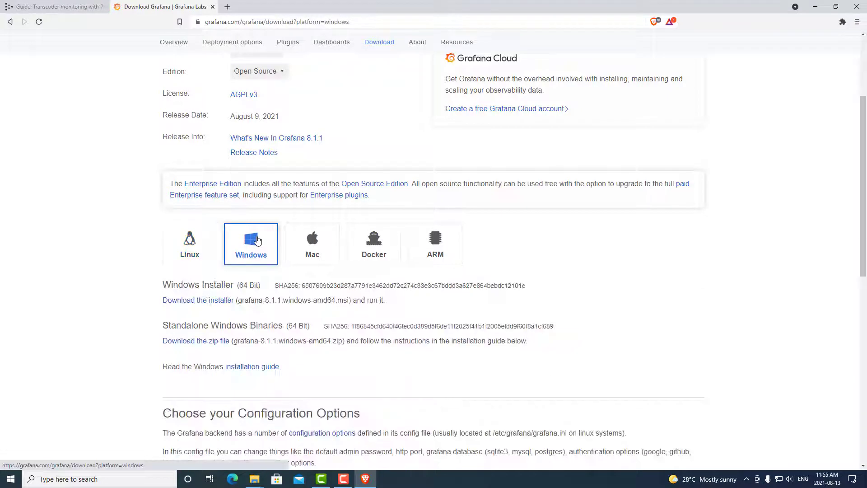
left_click(225, 303)
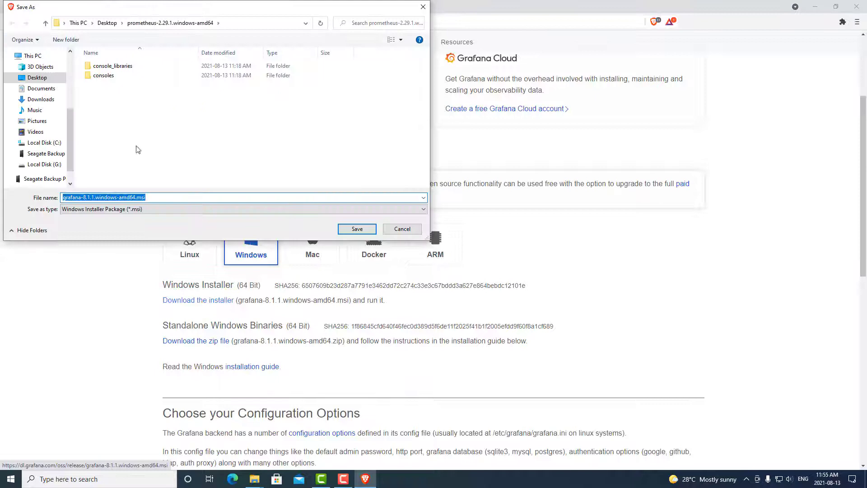
left_click(47, 80)
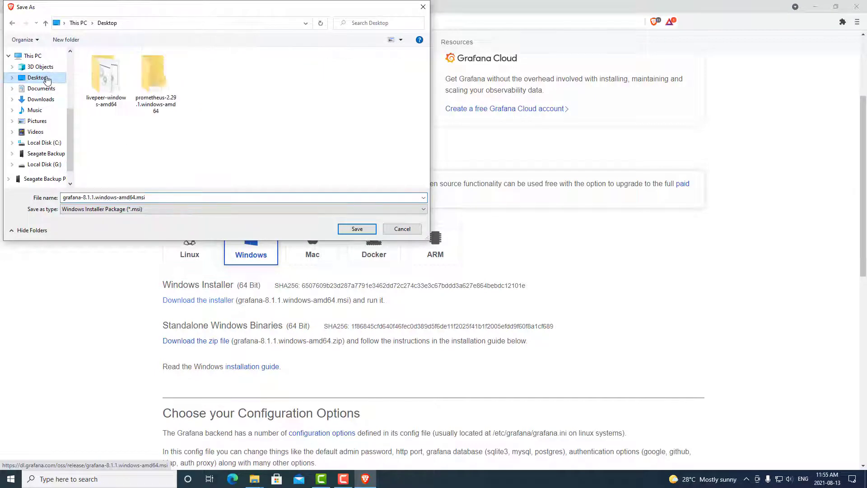
left_click(353, 230)
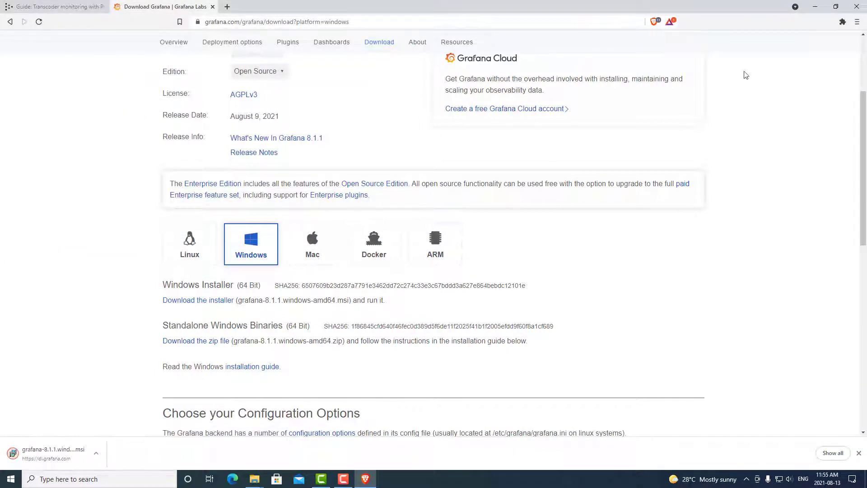
left_click(815, 8)
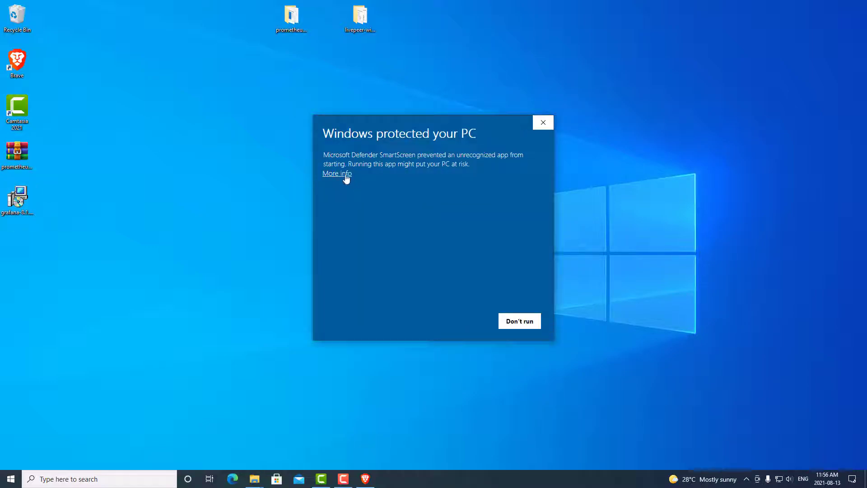
Run the Grafana installer past SmartScreen, accept the license, install with default features and location, and finish.
left_click(346, 175)
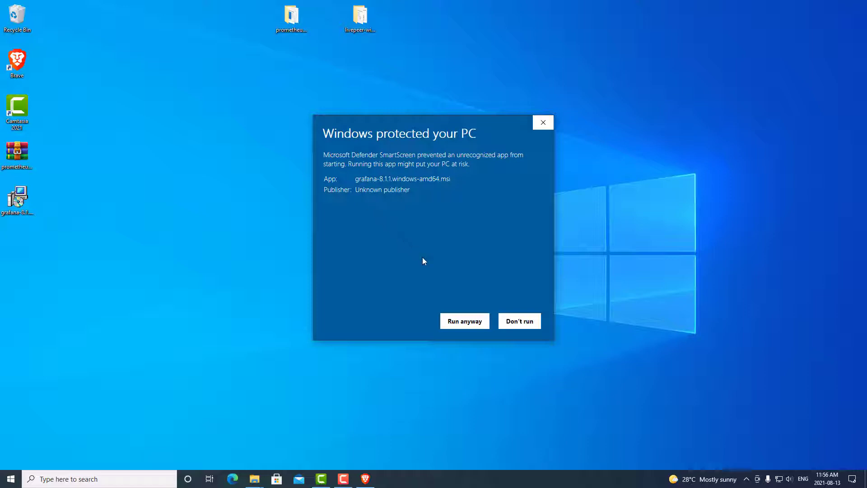
left_click(465, 322)
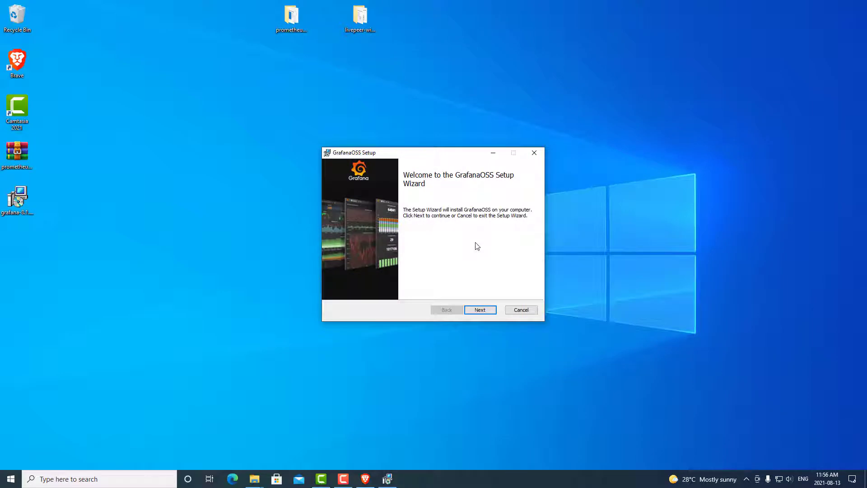
left_click(481, 309)
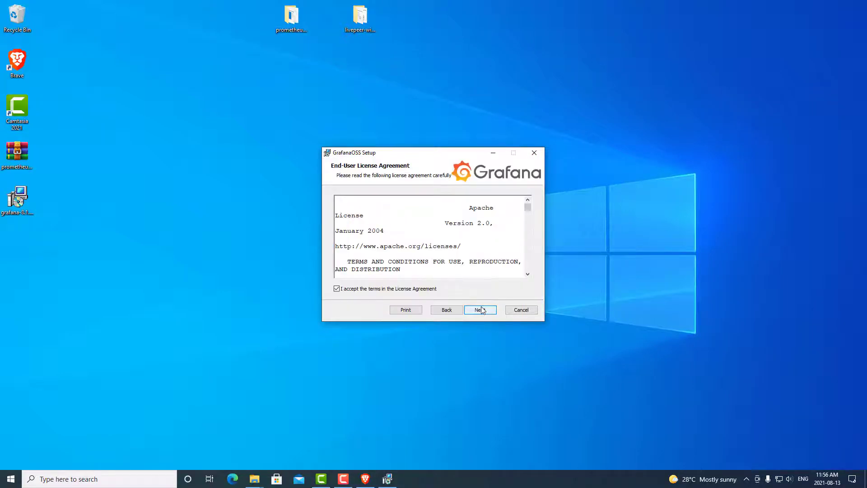
left_click(386, 291)
left_click(386, 291)
left_click(480, 309)
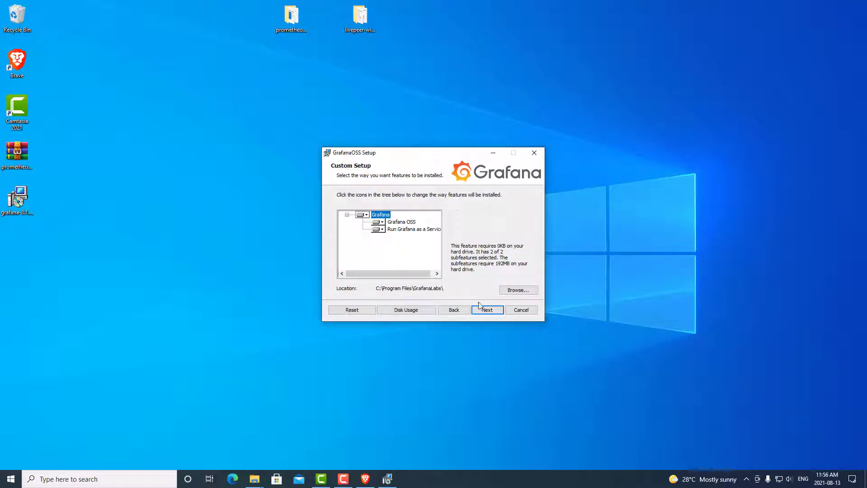
left_click(486, 310)
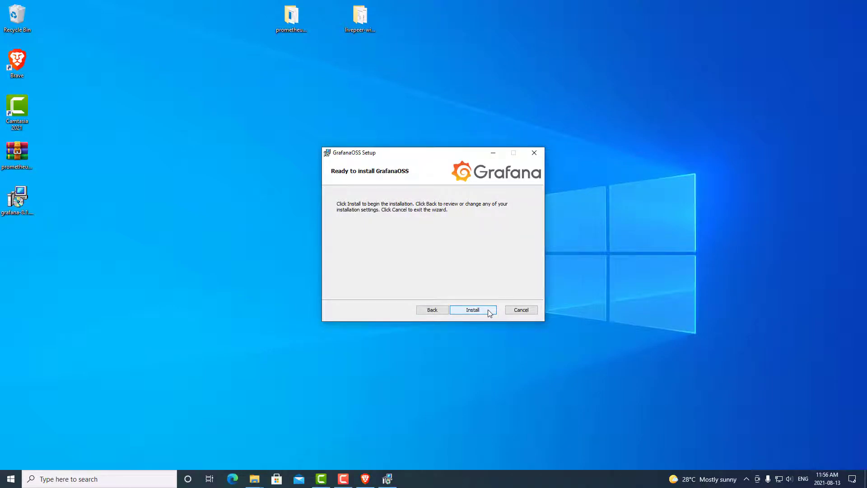
left_click(489, 310)
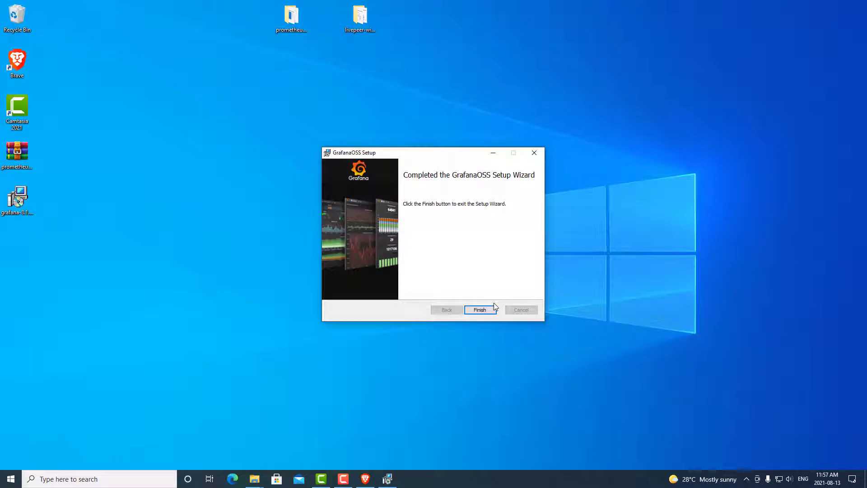
left_click(492, 307)
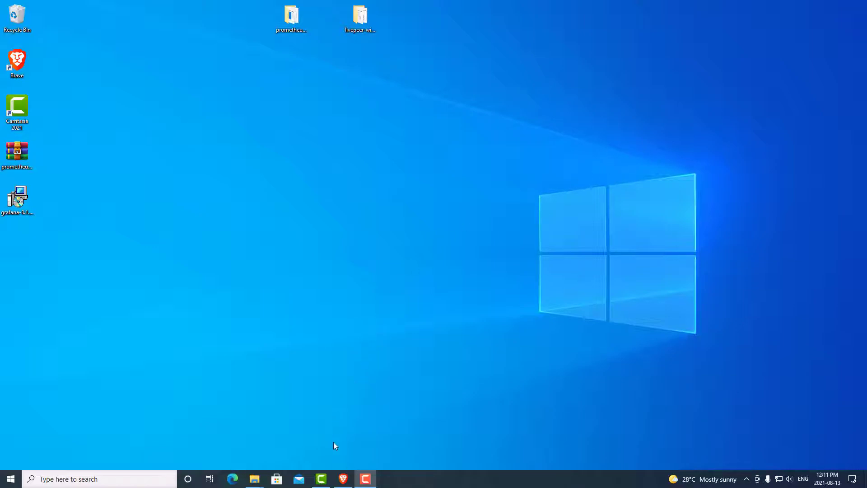
Follow the forum guide's Dashboards link to the livepeer-grafana-monitoring GitHub Dashboards folder.
left_click(343, 478)
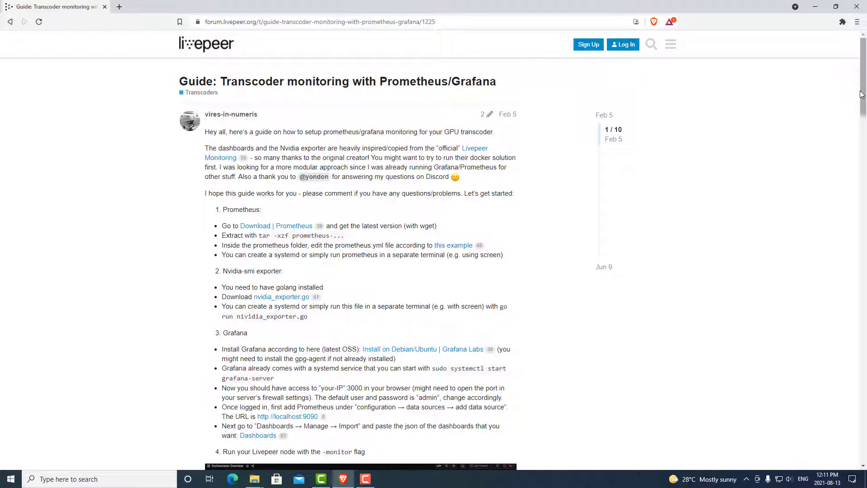
scroll(767, 140, "down", 2)
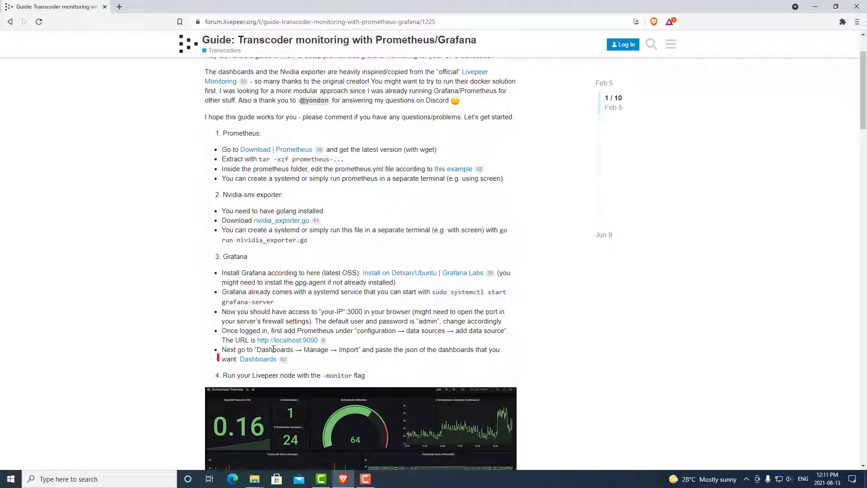
left_click(267, 362)
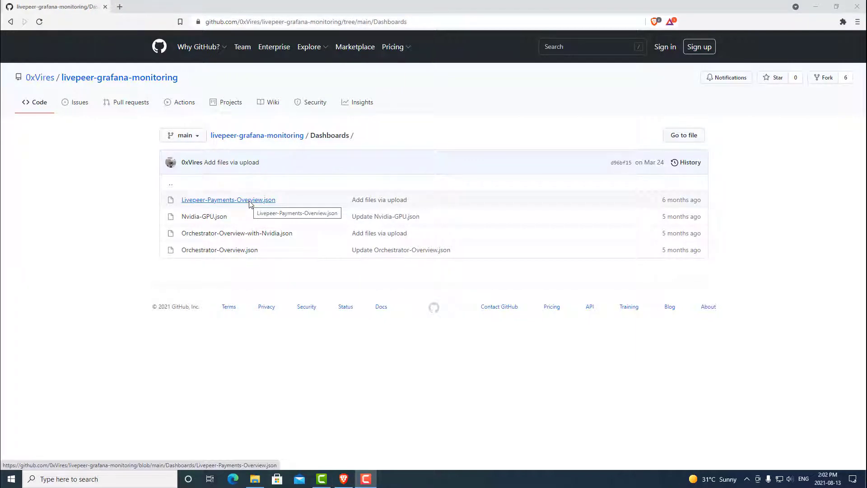
Save the raw Livepeer-Payments-Overview.json to the Desktop and return to the Dashboards listing.
left_click(248, 200)
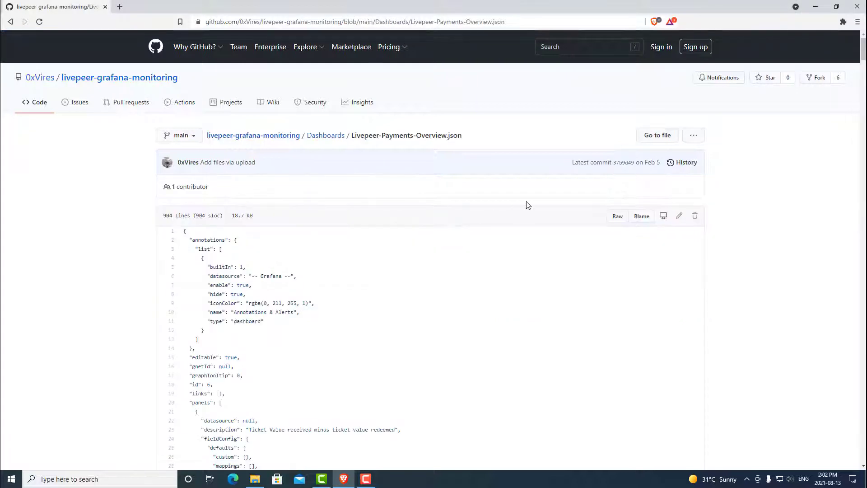
left_click(616, 216)
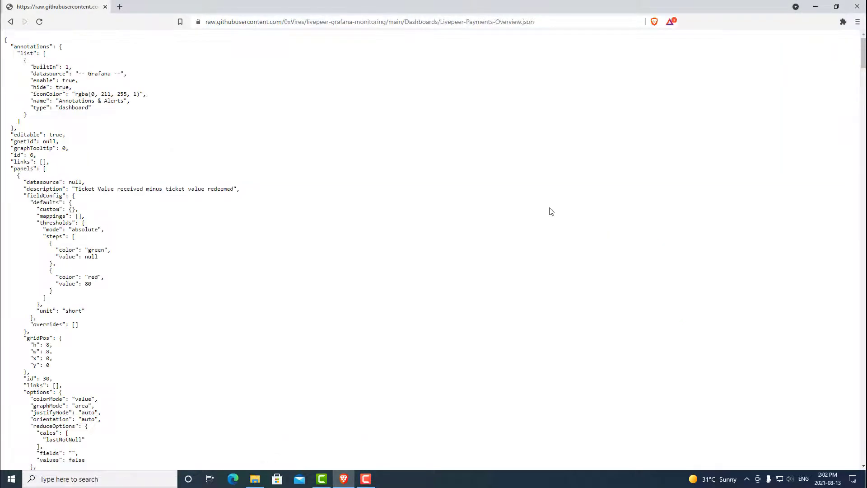
right_click(317, 185)
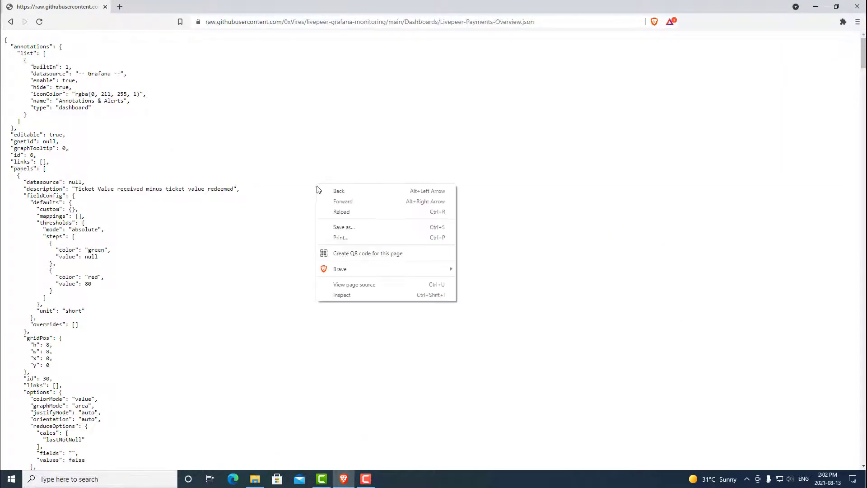
left_click(335, 226)
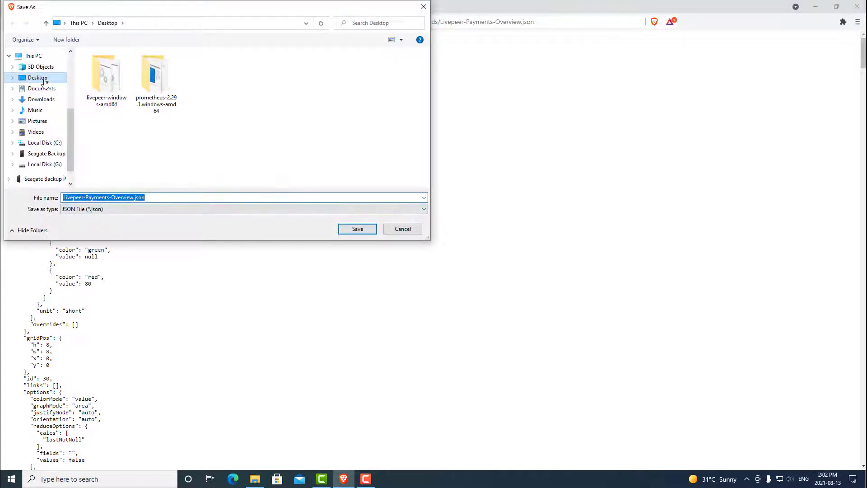
left_click(45, 81)
left_click(366, 228)
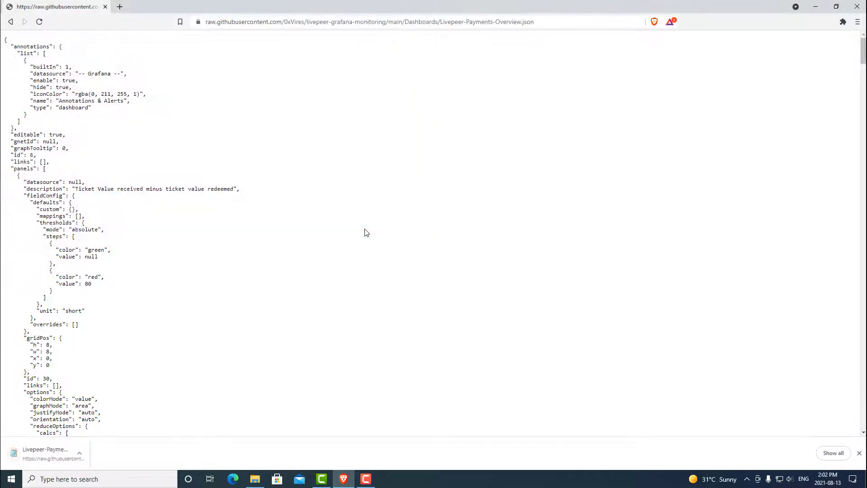
left_click(9, 23)
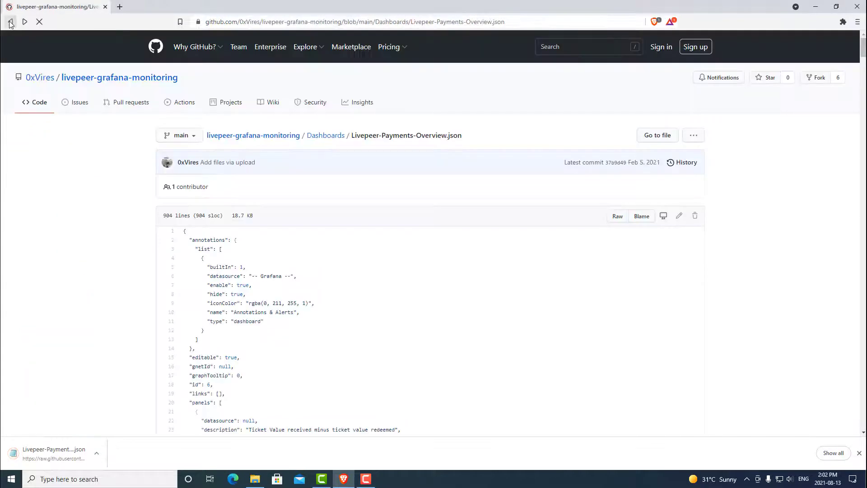
left_click(10, 22)
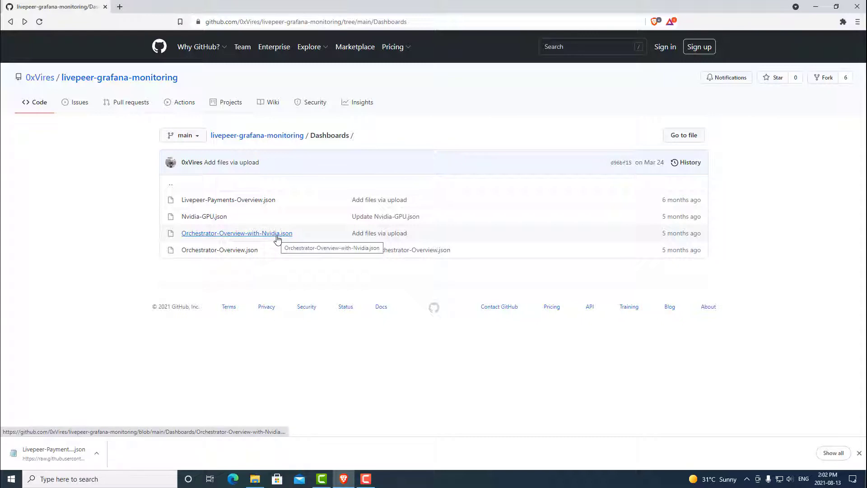
Save the raw Orchestrator-Overview-with-Nvidia.json to the Desktop and return to the Dashboards listing.
left_click(277, 234)
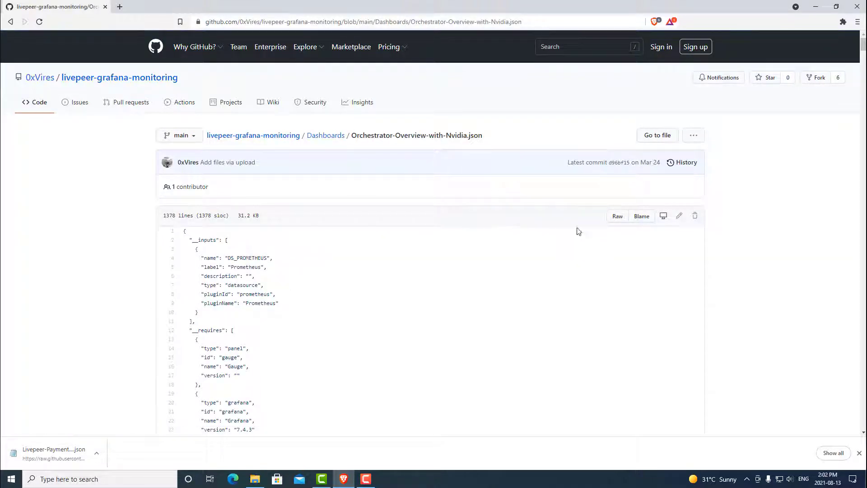
left_click(616, 216)
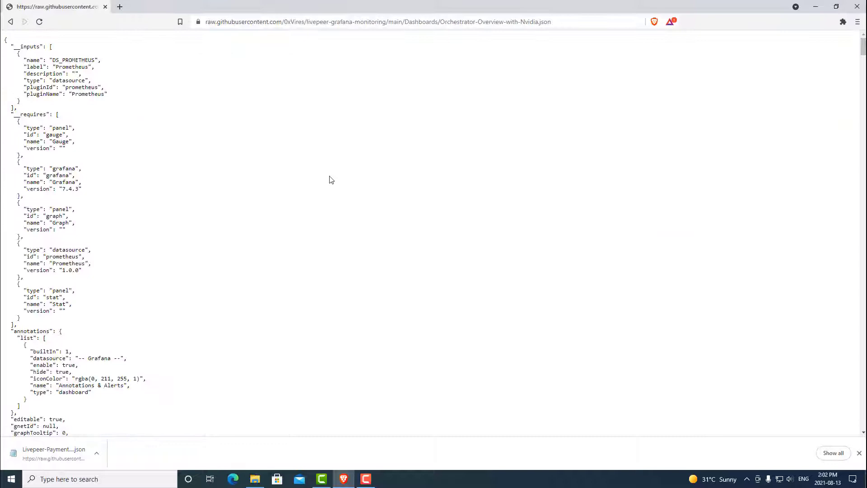
right_click(331, 180)
left_click(348, 218)
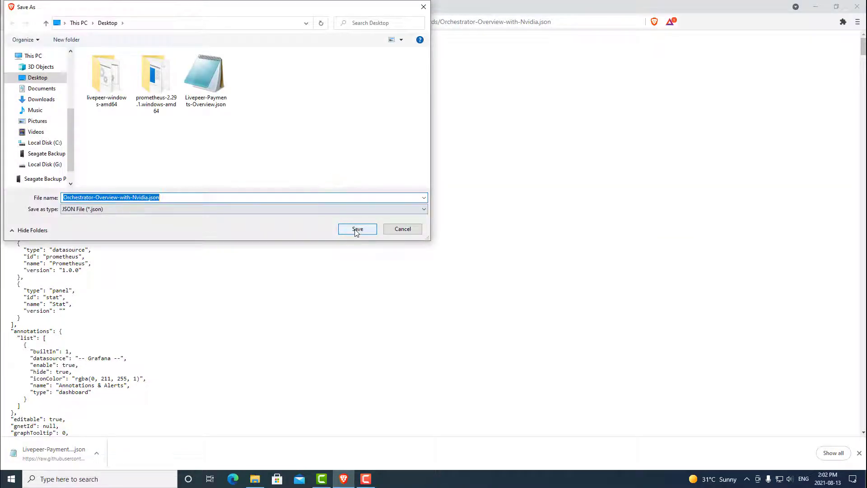
left_click(357, 229)
left_click(11, 22)
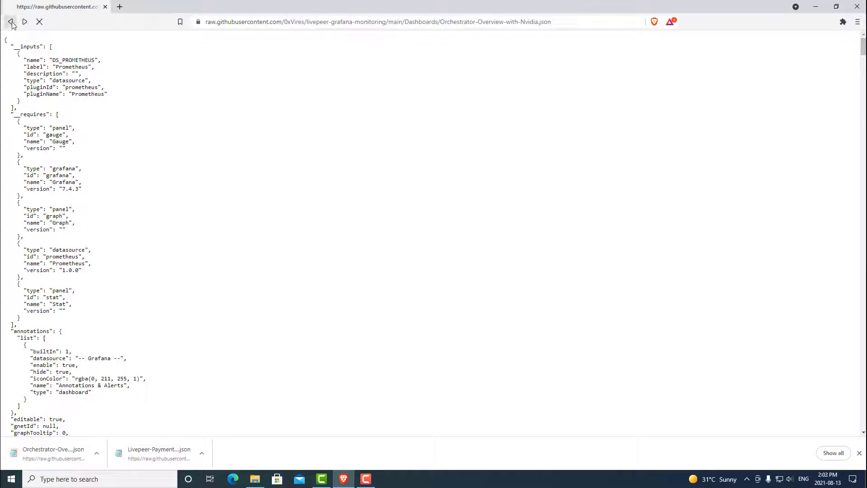
left_click(11, 22)
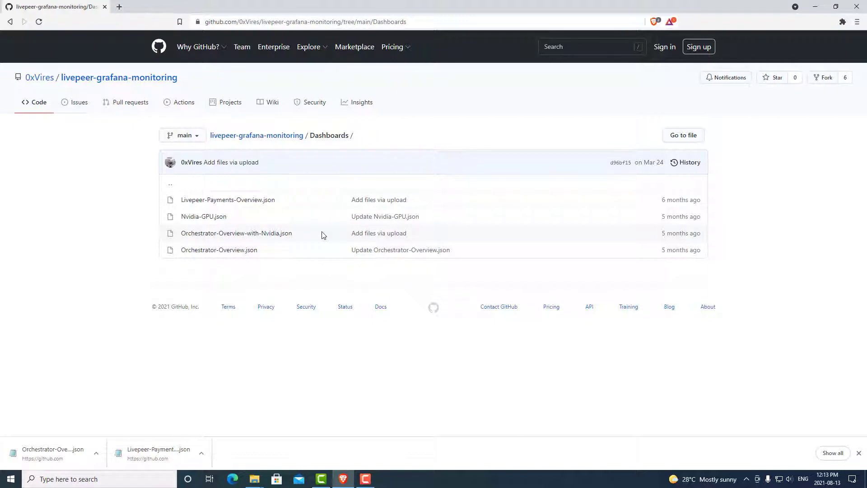
Log in to Grafana at localhost:3000 with the autofilled admin username and the account password.
left_click(363, 22)
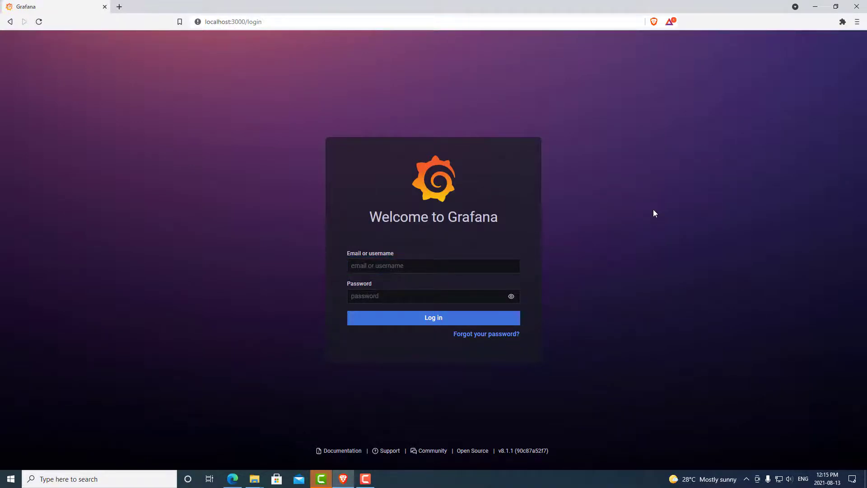
left_click(600, 246)
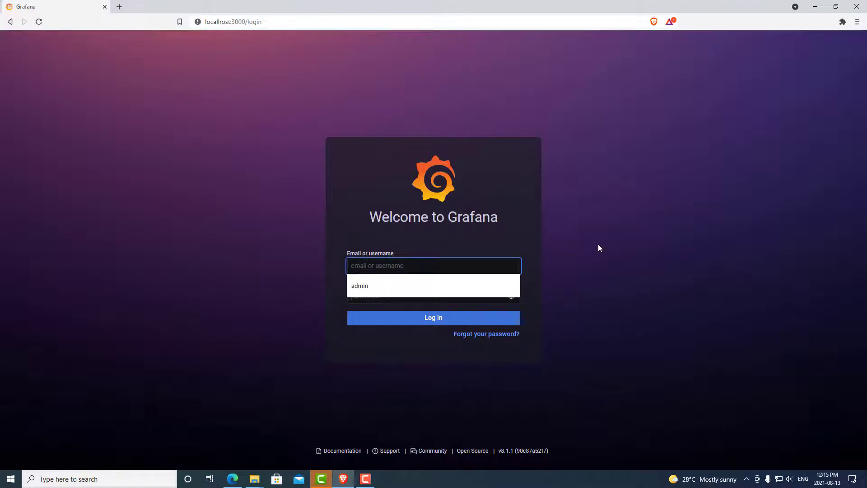
key("Down")
key("Tab")
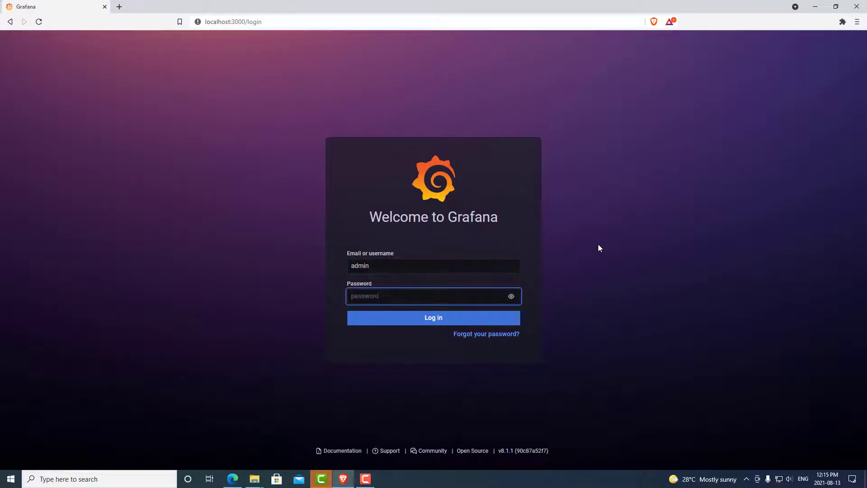
type("admin")
left_click(450, 318)
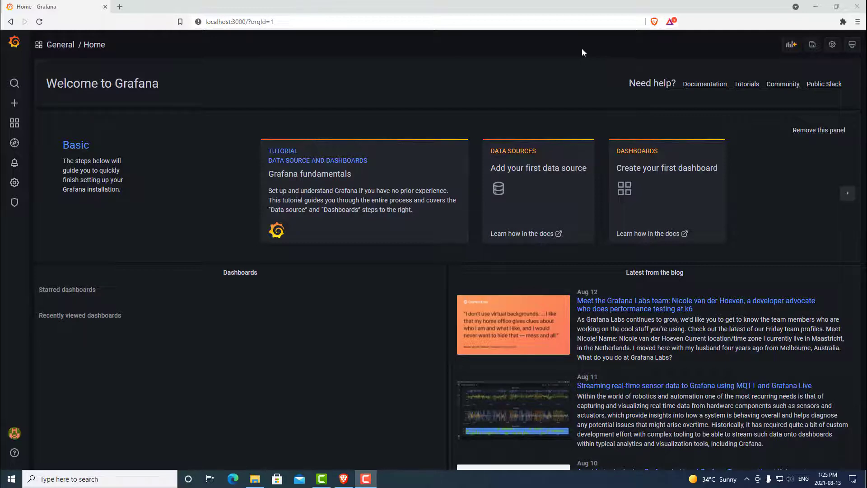
Launch the Livepeer node by running Launch Node.bat from the livepeer-windows-amd64 folder.
left_click(816, 7)
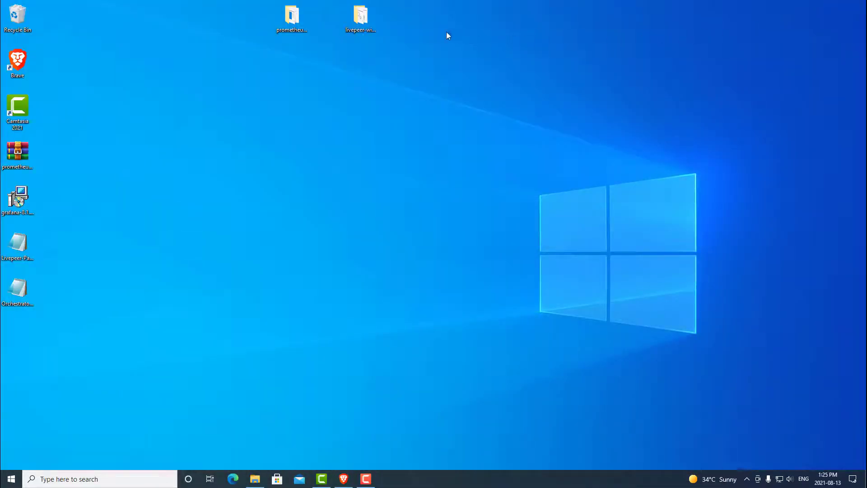
double_click(368, 19)
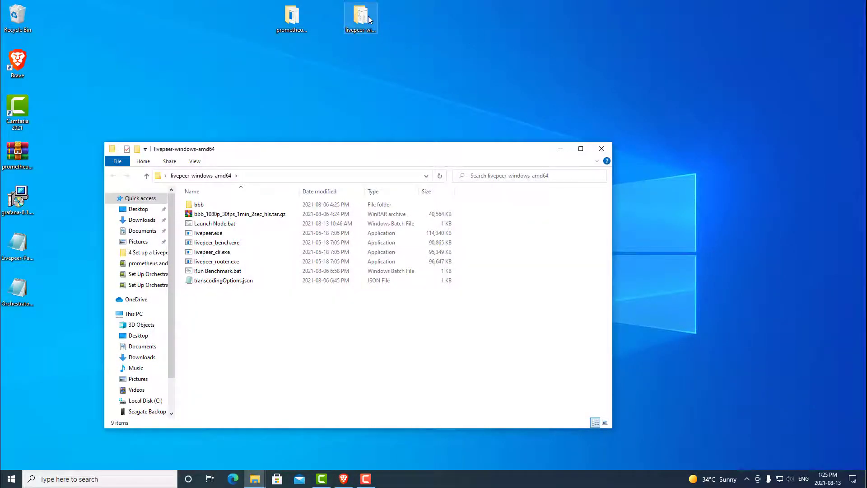
left_click(233, 223)
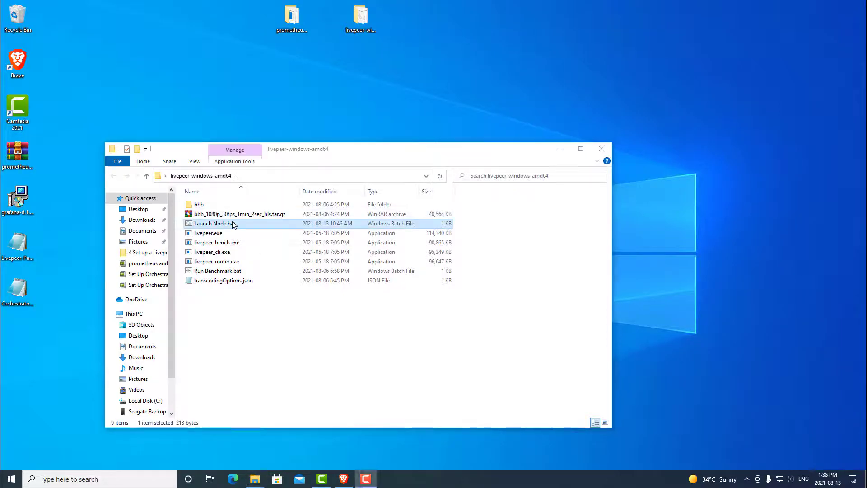
double_click(233, 223)
Submit the account passphrase so the node runs in orchestrator mode, then minimize its console.
left_click(833, 20)
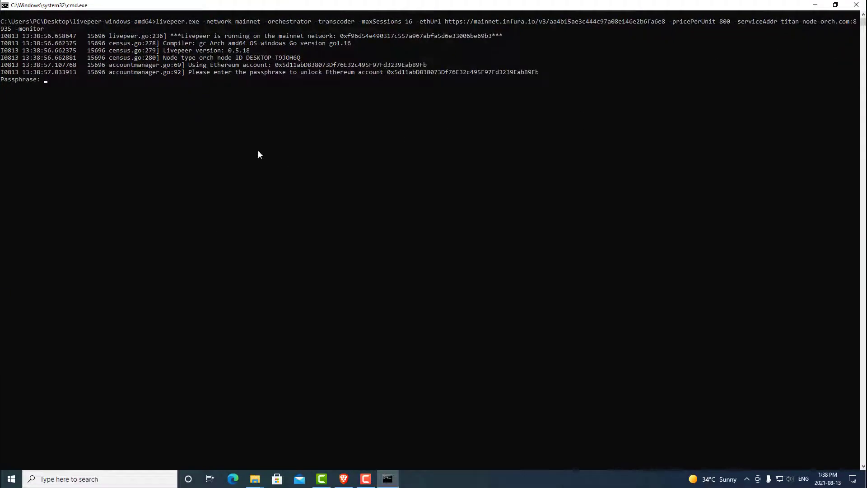
key("Return")
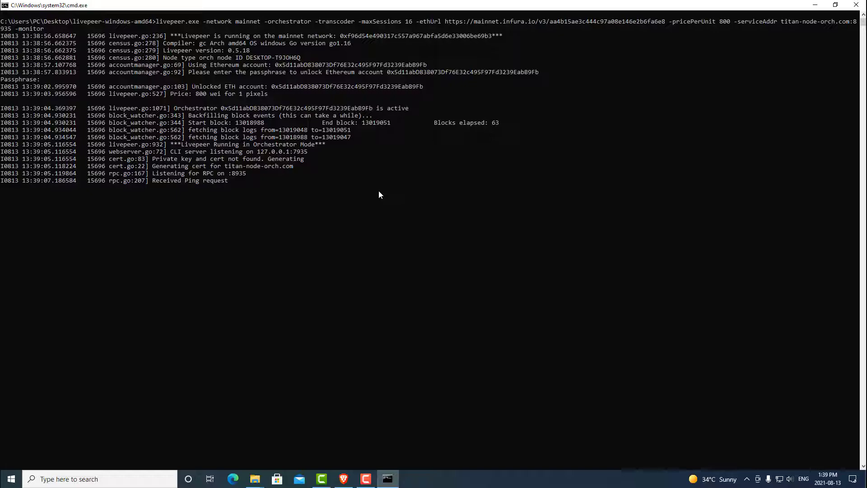
left_click(814, 5)
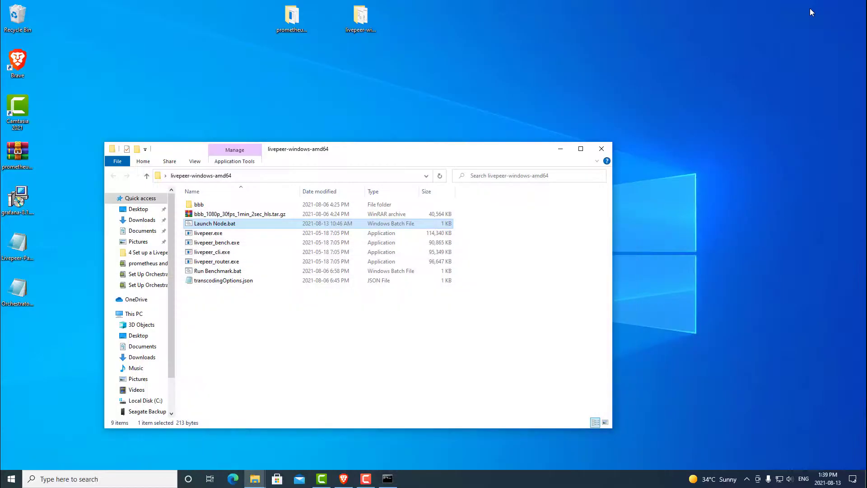
Start prometheus.exe from the prometheus-2.29.1.windows-amd64 folder and allow it through the firewall.
left_click(601, 148)
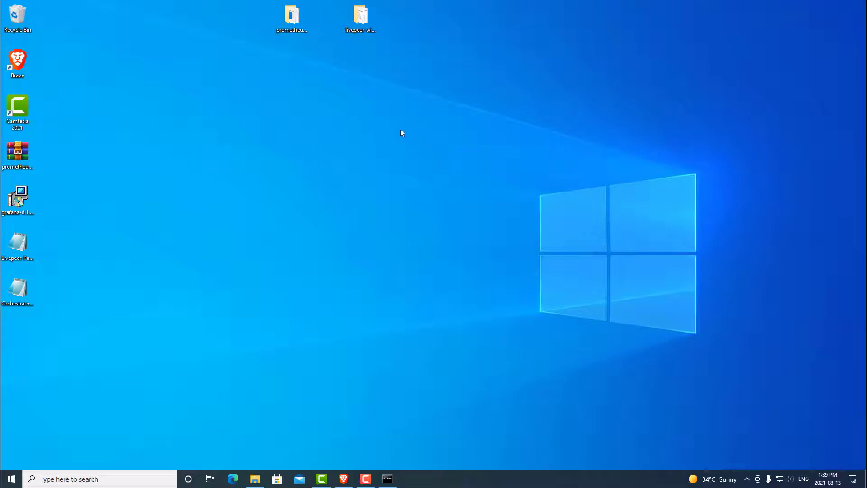
double_click(292, 18)
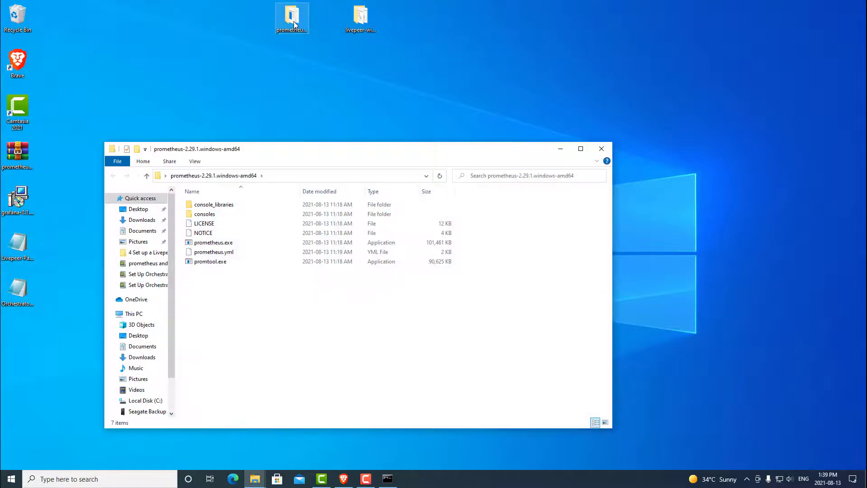
double_click(243, 243)
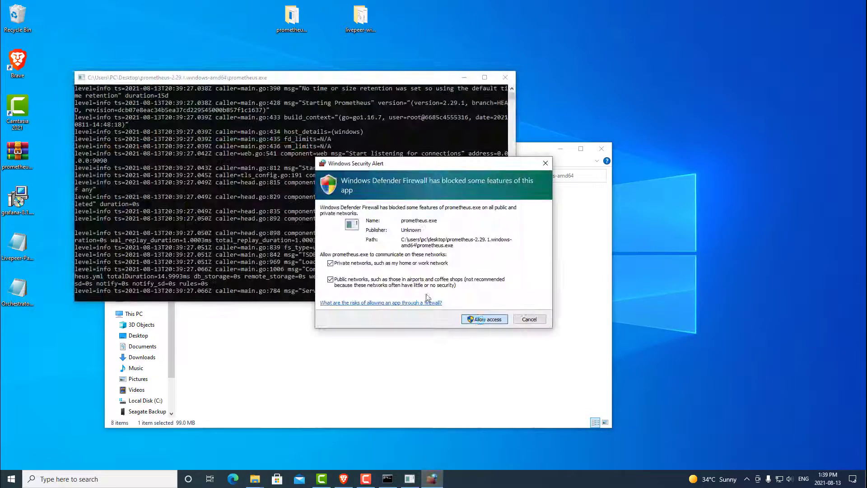
key("Return")
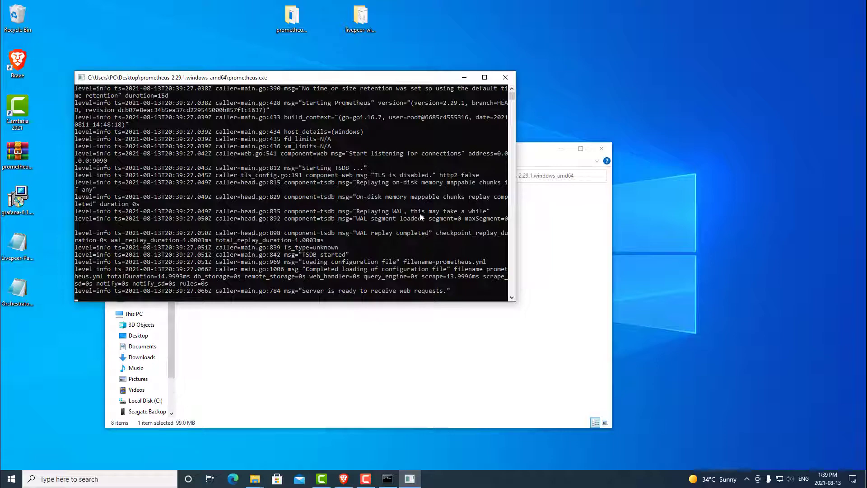
Leave Prometheus running minimized, close its folder and return to Grafana in Brave.
left_click(485, 78)
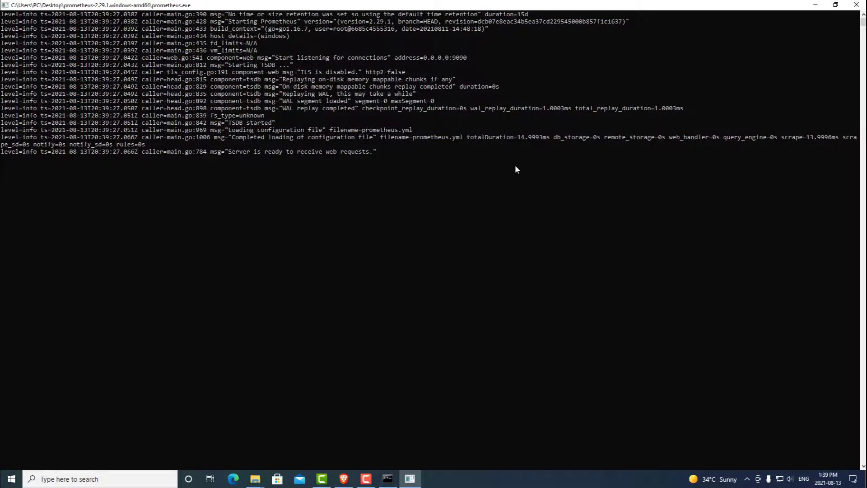
left_click(815, 5)
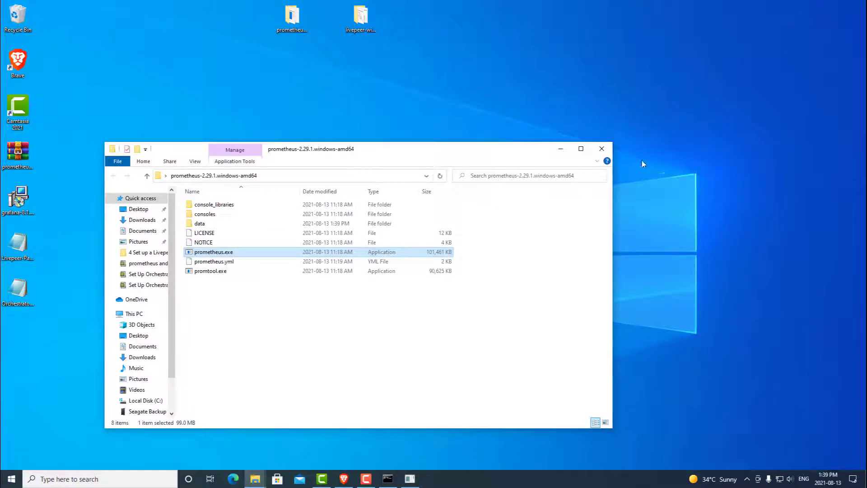
left_click(601, 149)
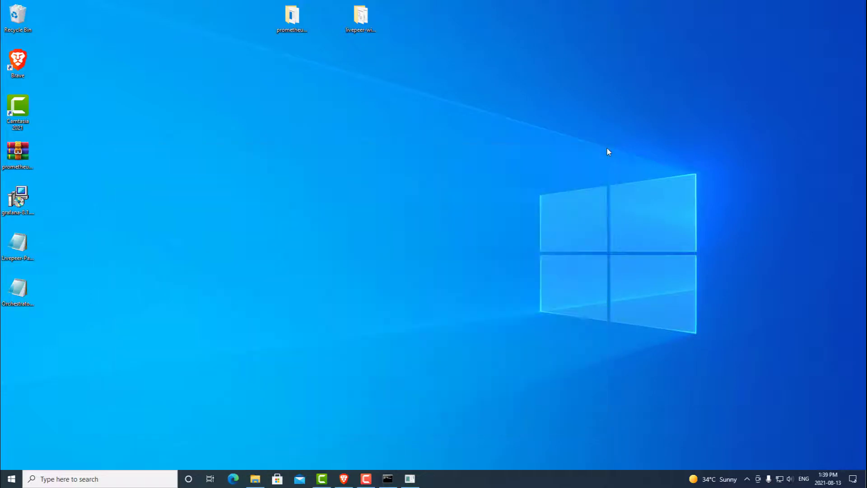
left_click(348, 477)
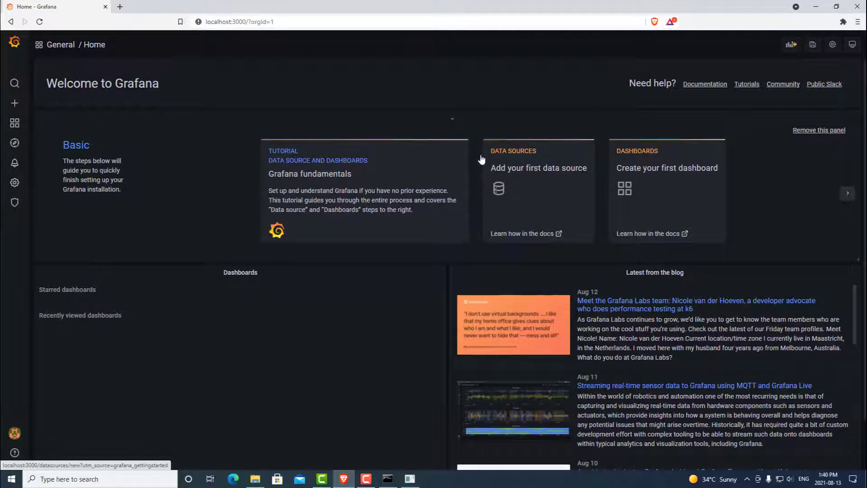
mouse_move(14, 183)
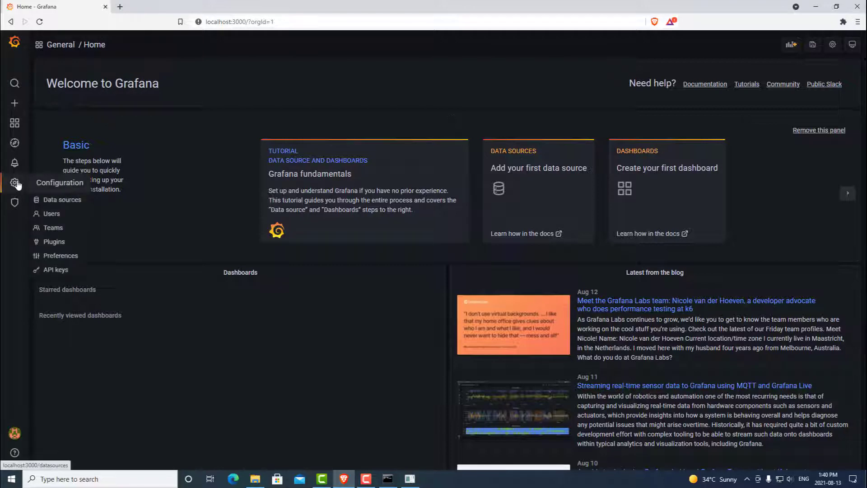
left_click(58, 201)
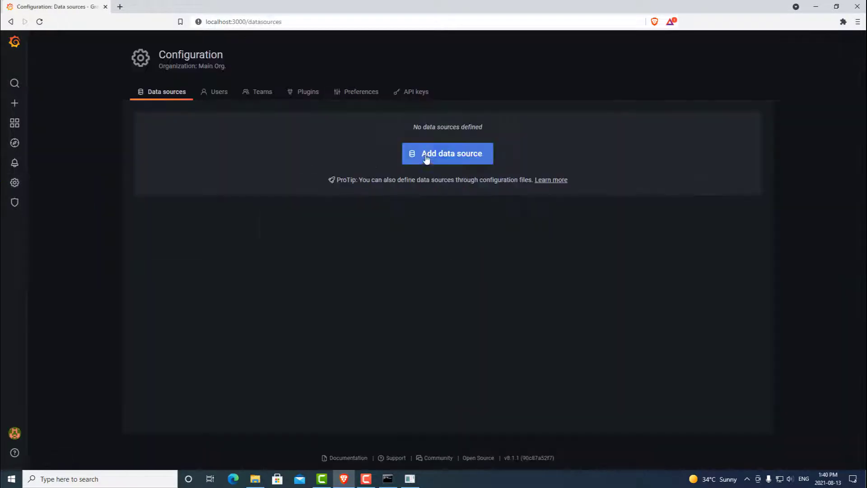
left_click(449, 155)
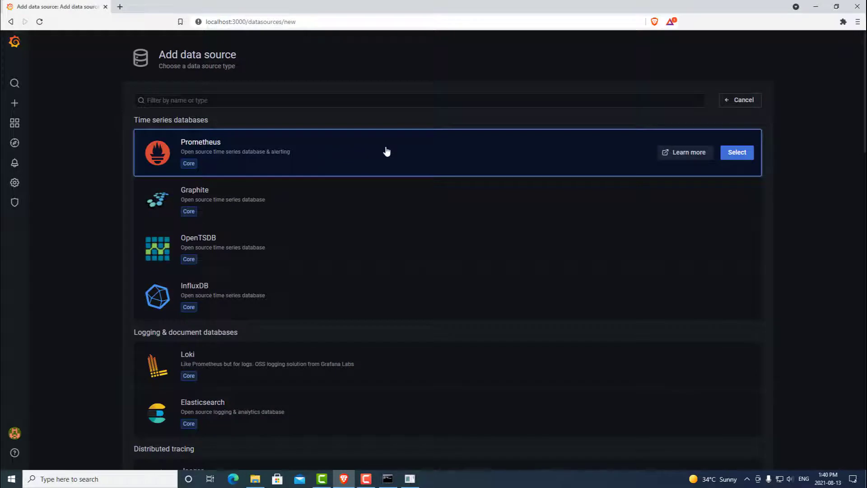
left_click(738, 154)
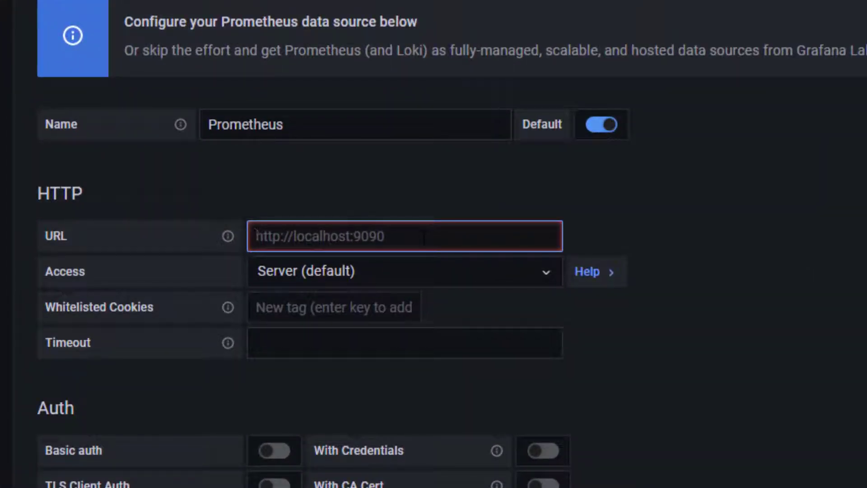
type("http://localhost:9090")
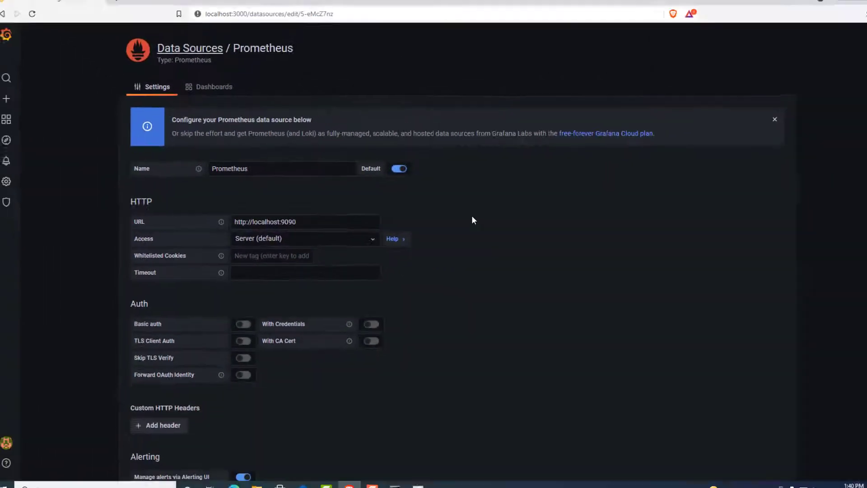
scroll(468, 218, "down", 6)
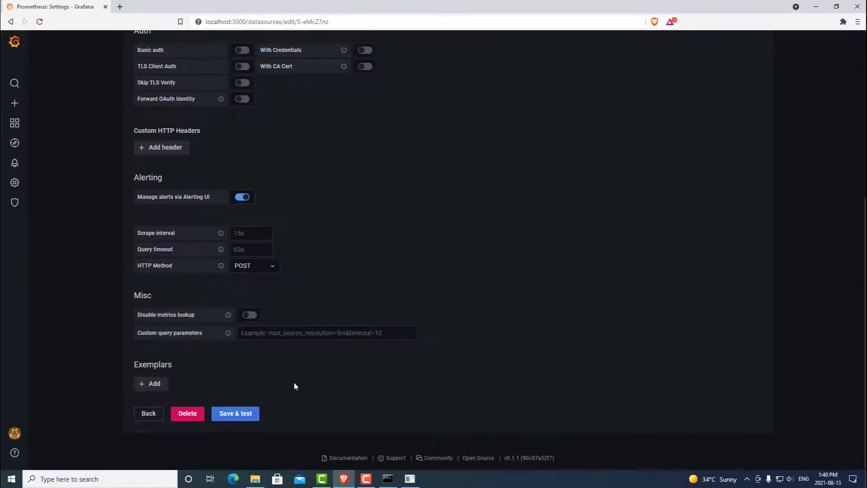
left_click(248, 413)
scroll(325, 379, "down", 1)
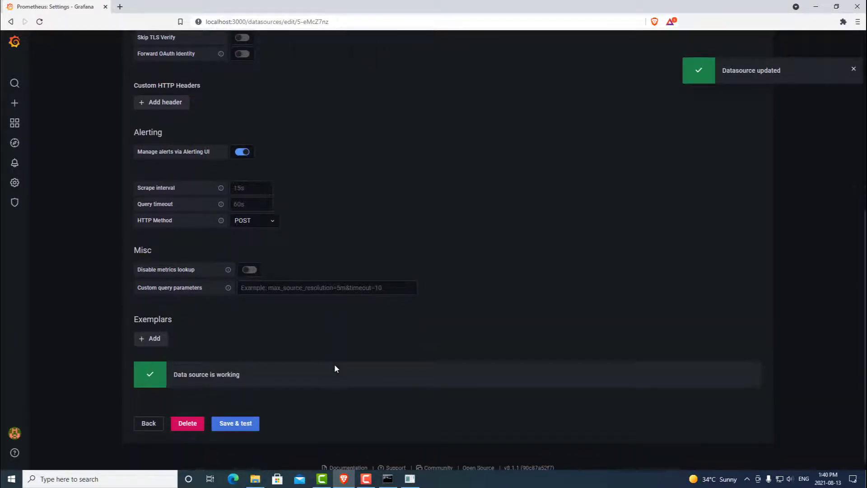
scroll(336, 364, "down", 1)
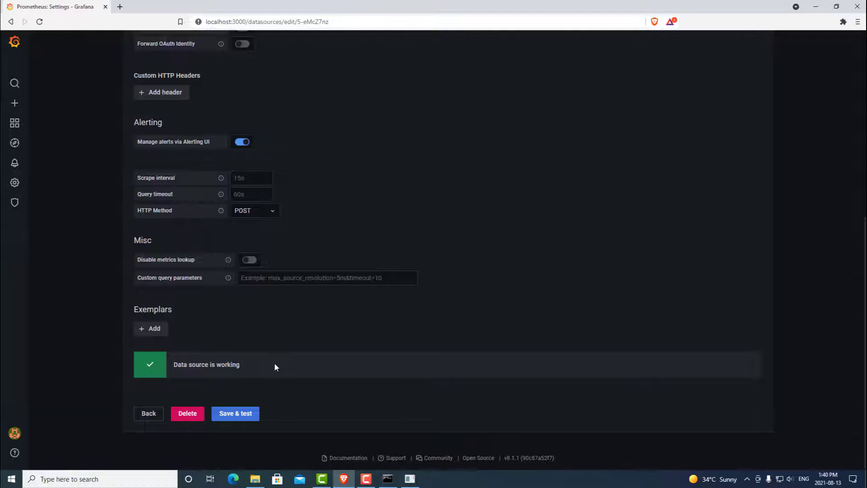
left_click(149, 413)
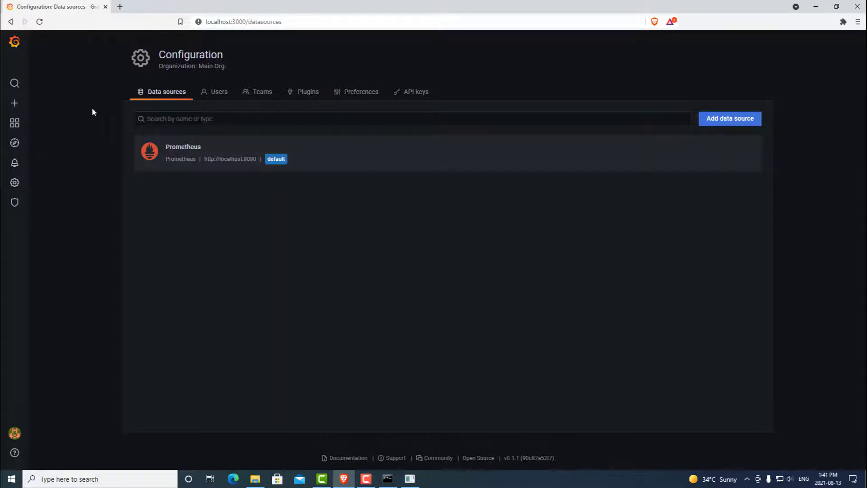
Upload Livepeer-Payments-Overview.json from the Desktop on the Import page and import it.
mouse_move(15, 107)
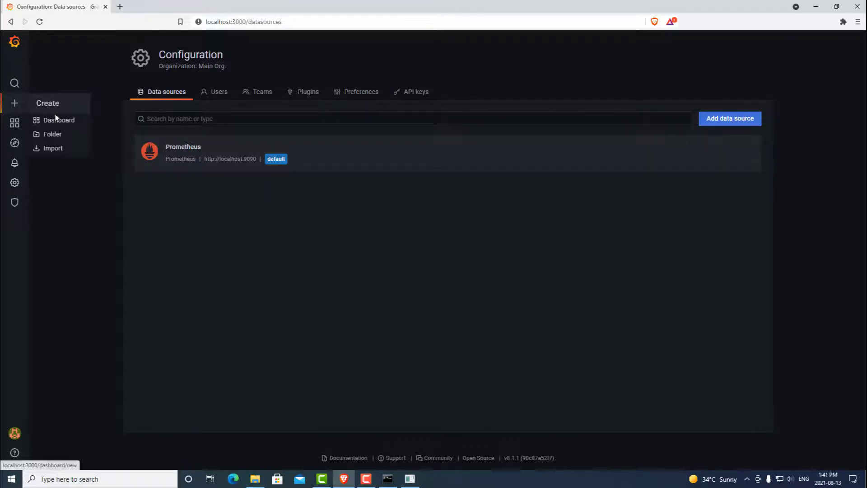
left_click(60, 149)
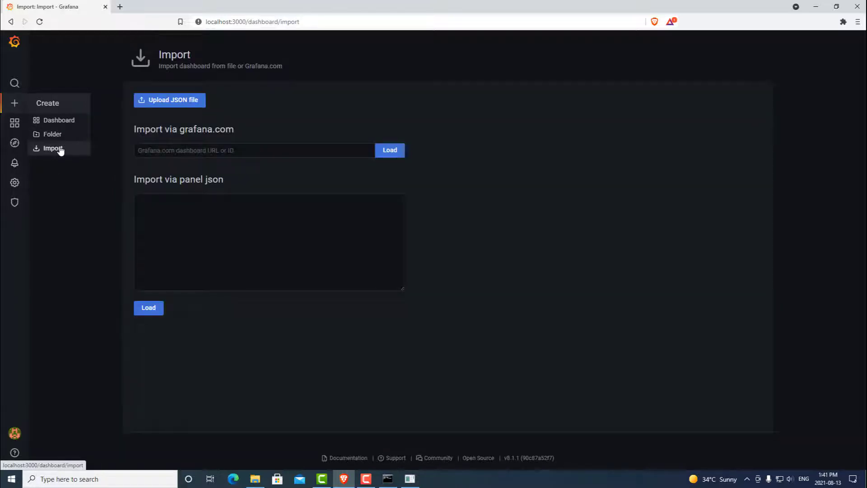
left_click(173, 100)
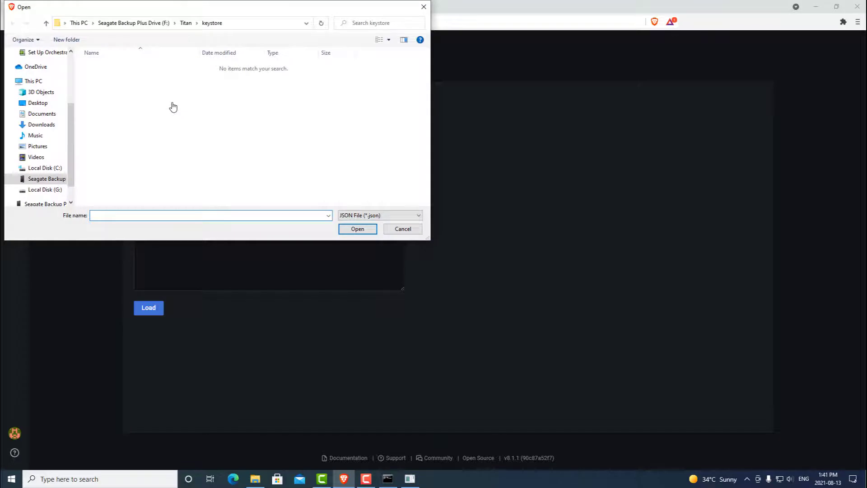
scroll(34, 81, "up", 3)
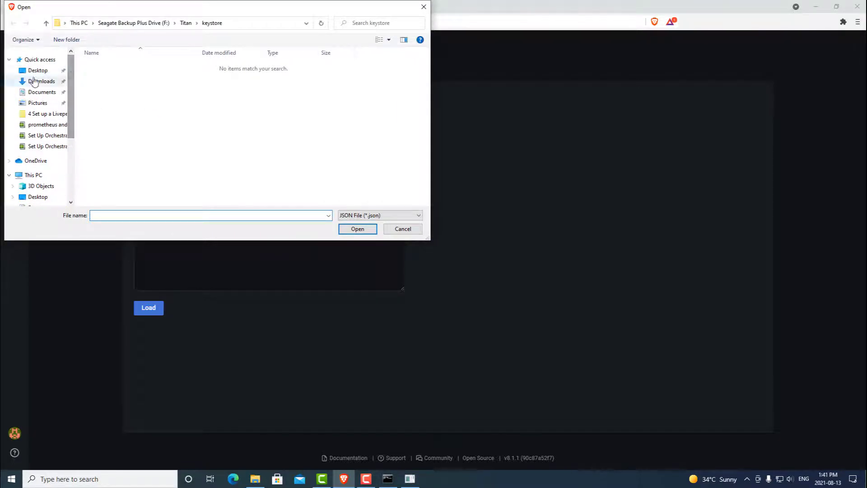
left_click(35, 73)
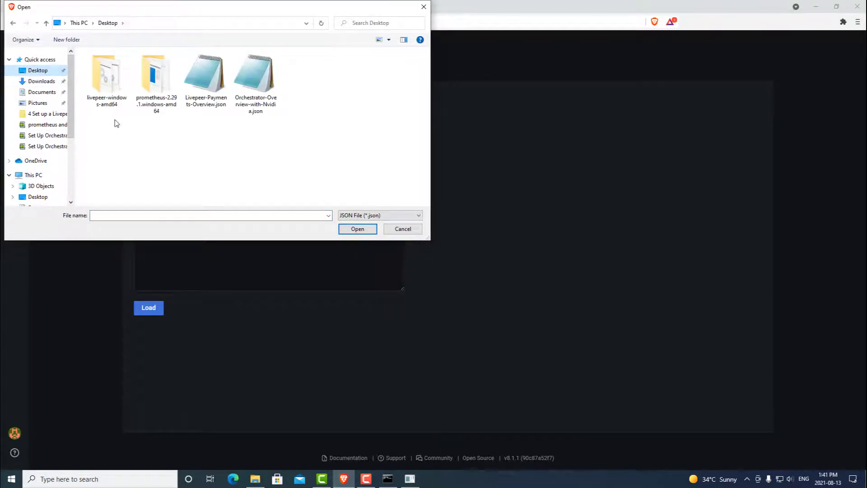
left_click(206, 102)
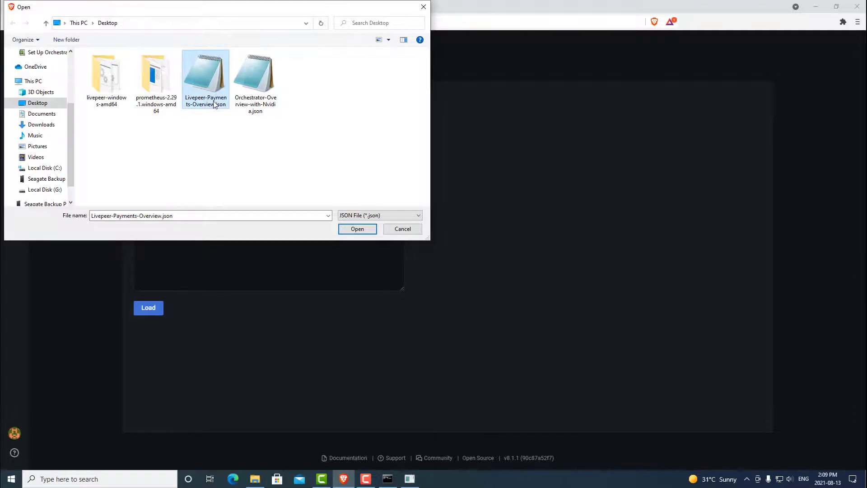
left_click(357, 228)
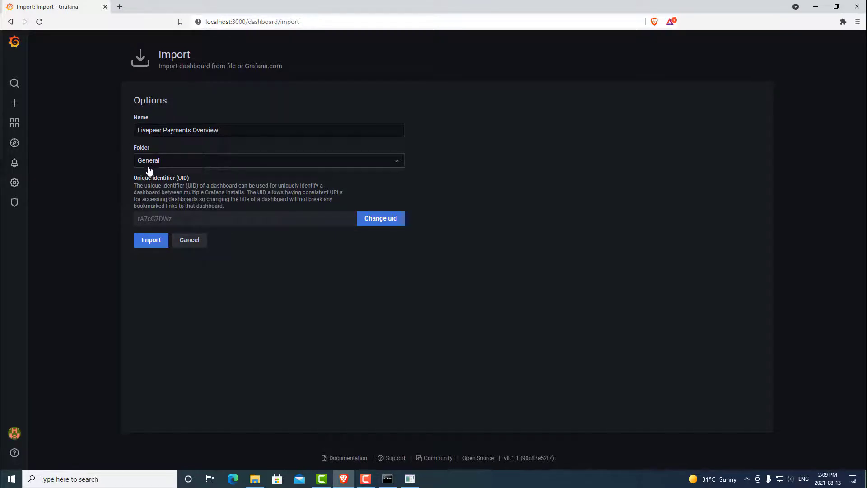
left_click(151, 242)
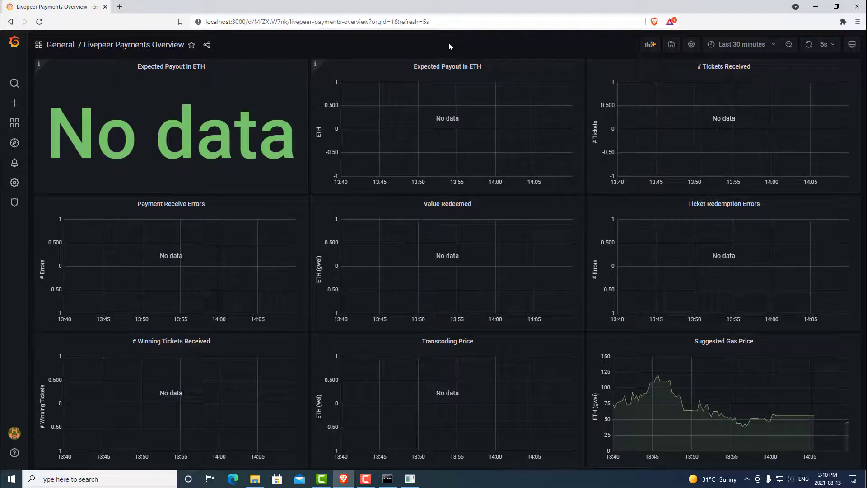
Upload Orchestrator-Overview-with-Nvidia.json and import it using the default Prometheus data source.
mouse_move(20, 109)
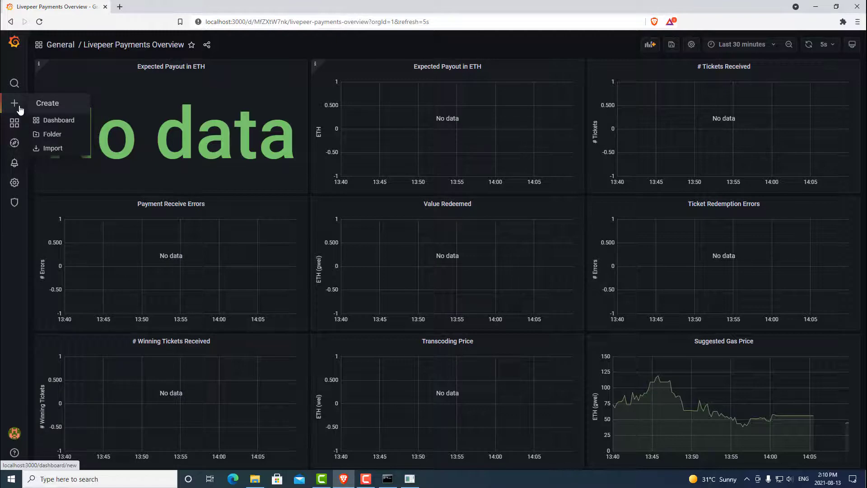
left_click(62, 150)
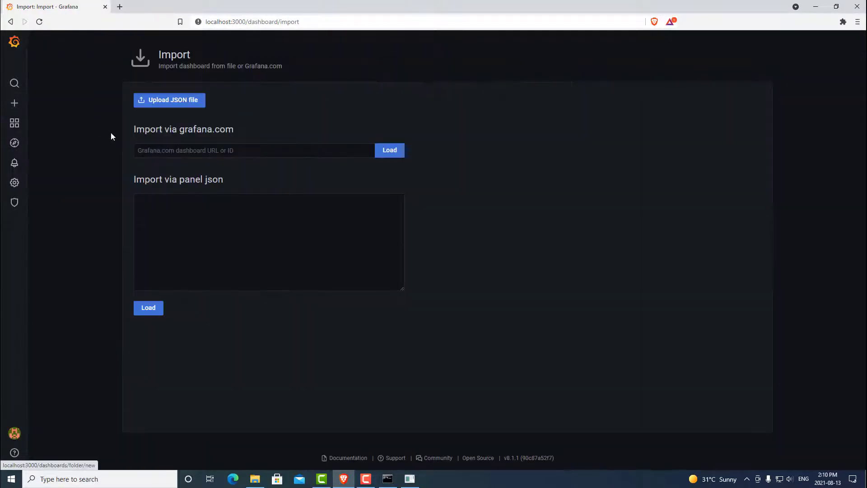
left_click(182, 102)
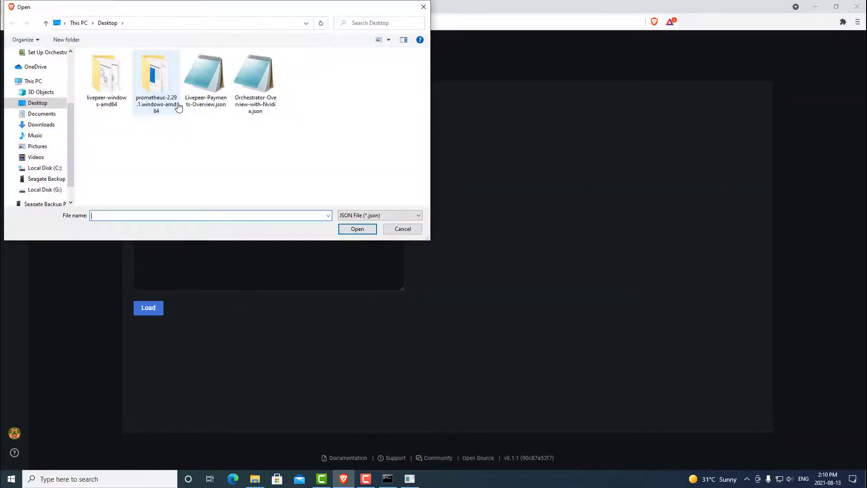
left_click(251, 100)
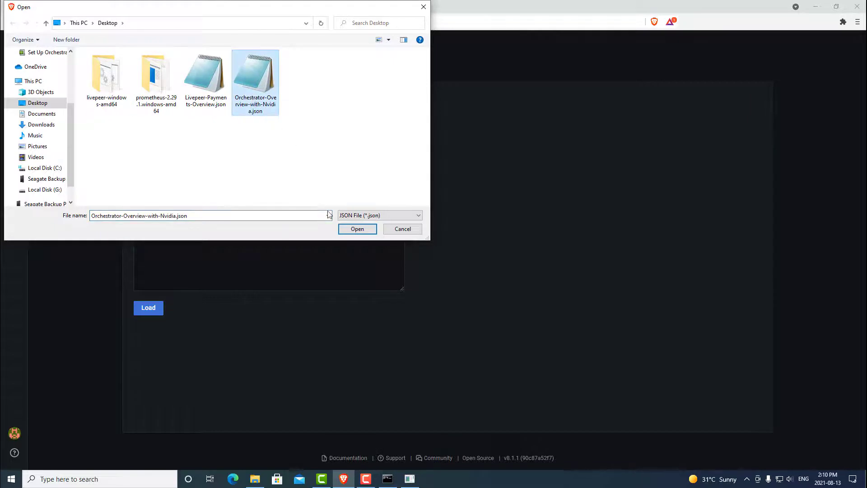
left_click(342, 229)
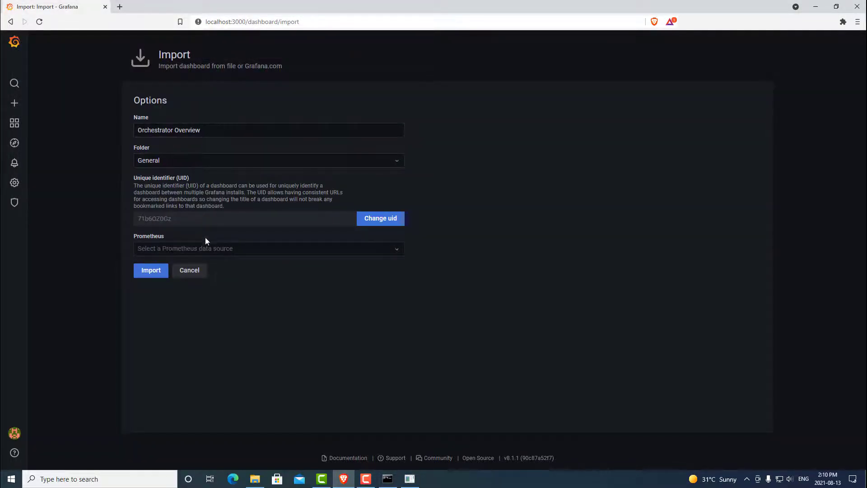
left_click(220, 248)
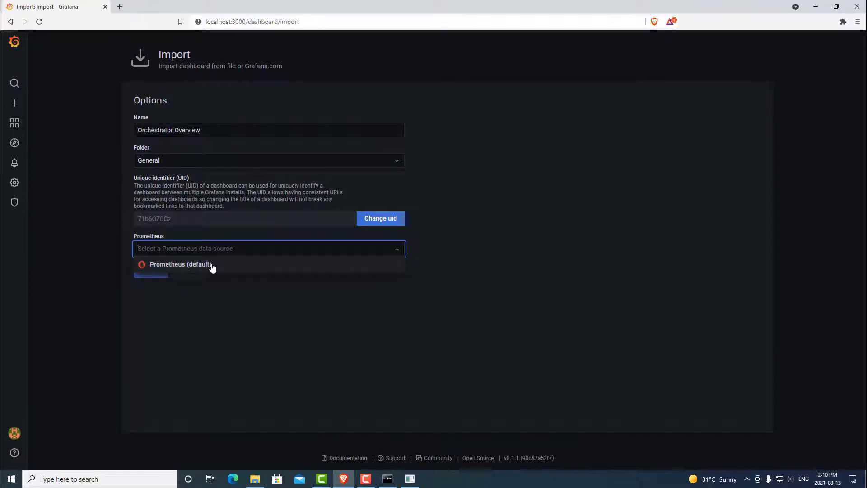
left_click(159, 271)
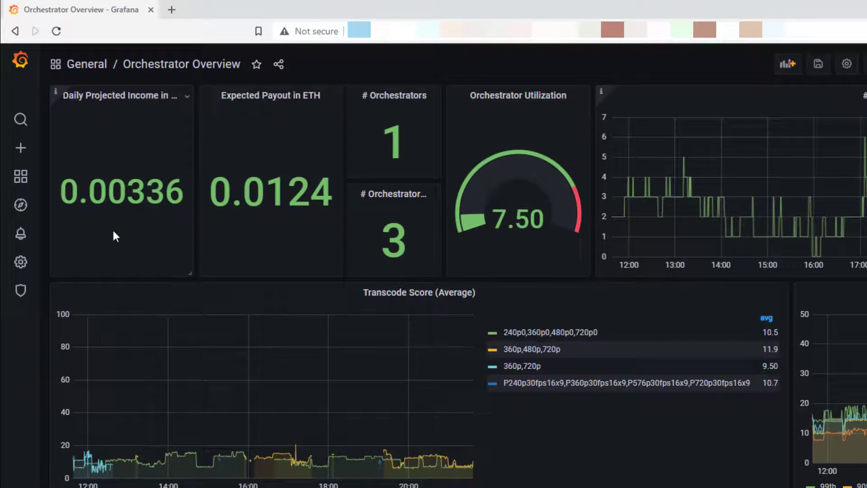
mouse_move(114, 236)
mouse_move(264, 239)
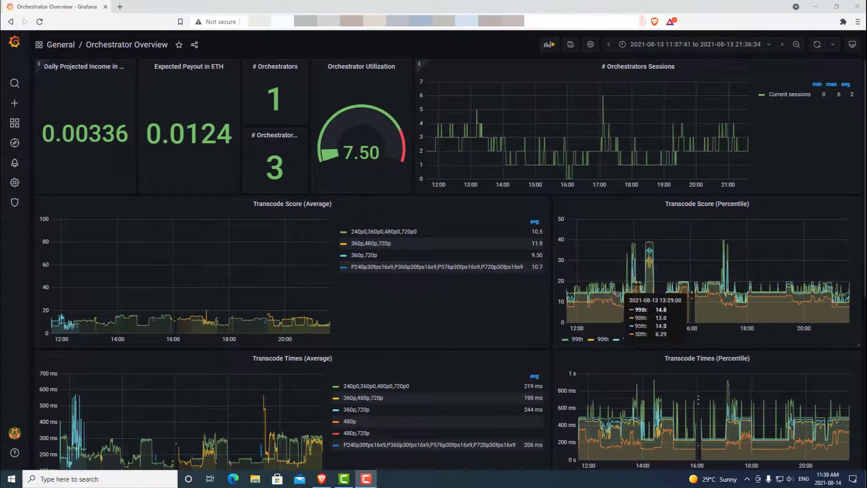
scroll(399, 298, "down", 5)
scroll(405, 290, "down", 2)
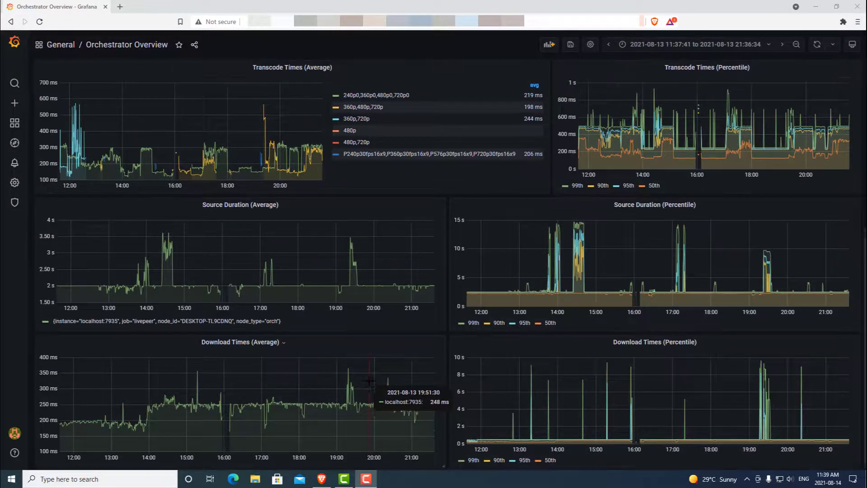
scroll(369, 381, "up", 6)
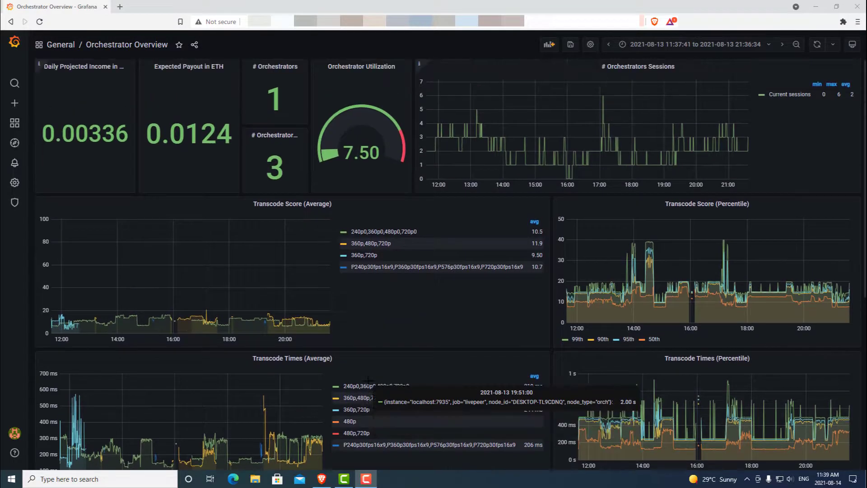
Open Livepeer Payments Overview from the General folder and set the time range to Last 24 hours.
left_click(63, 50)
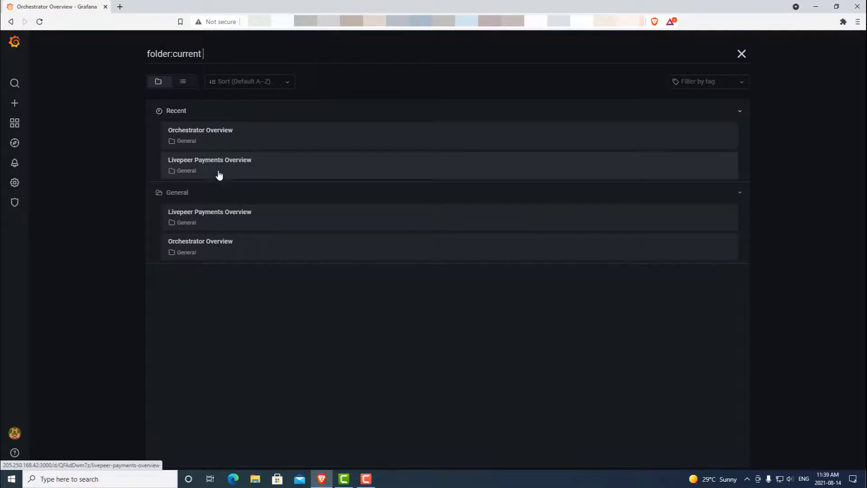
left_click(222, 169)
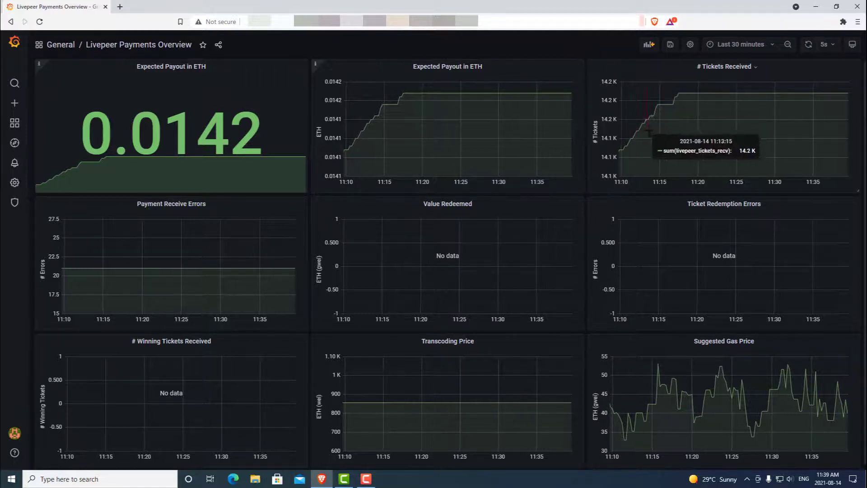
left_click(748, 45)
left_click(726, 188)
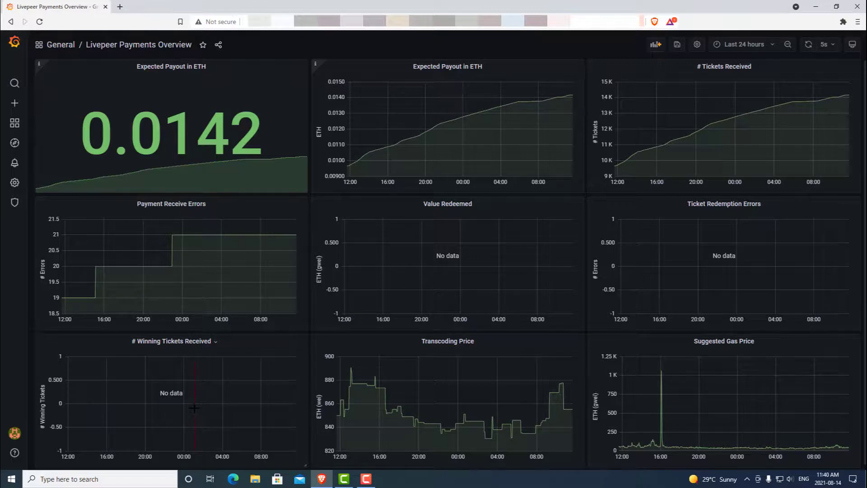
scroll(194, 408, "down", 1)
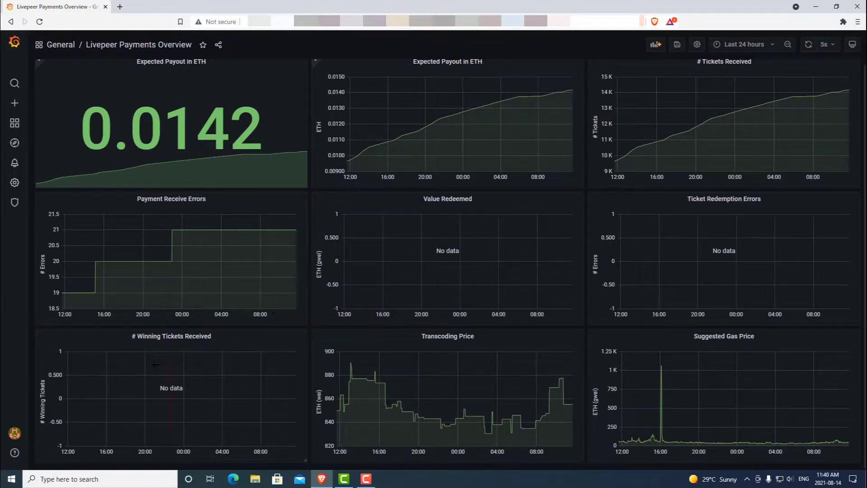
left_click(107, 478)
type("task")
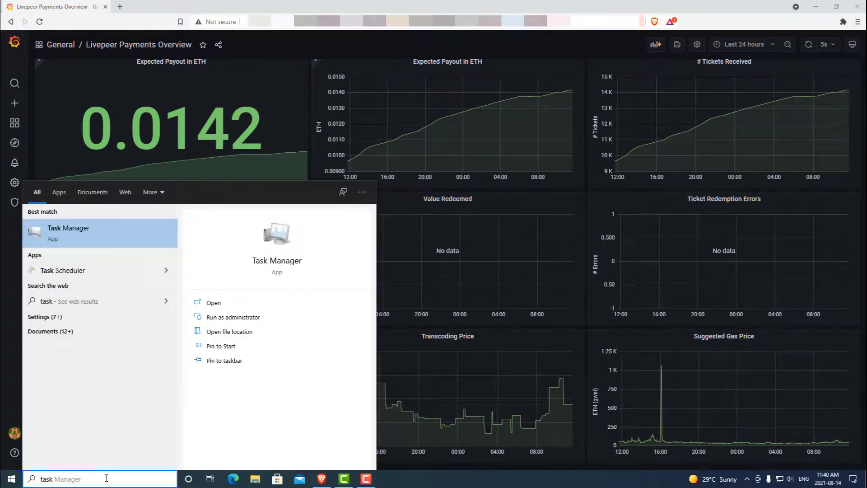
left_click(95, 225)
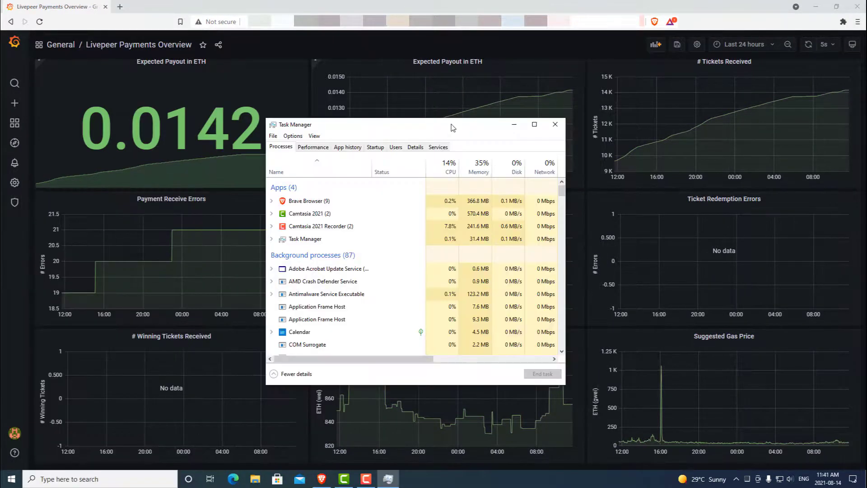
left_click(316, 148)
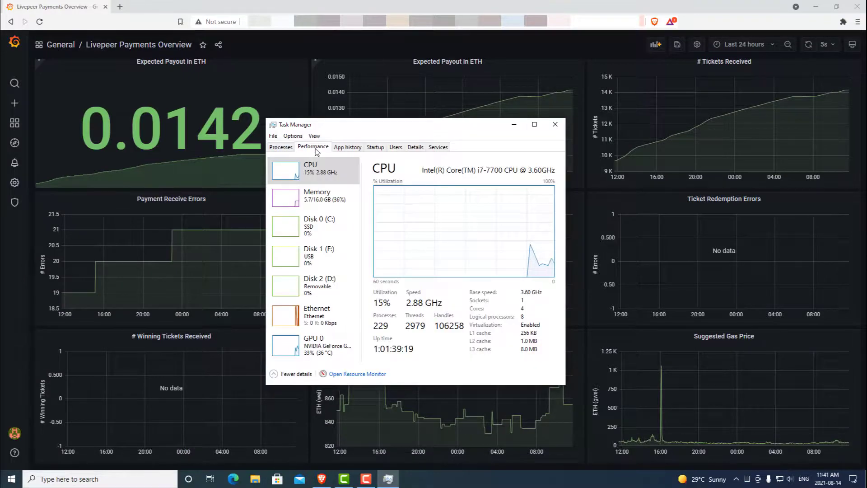
left_click(534, 124)
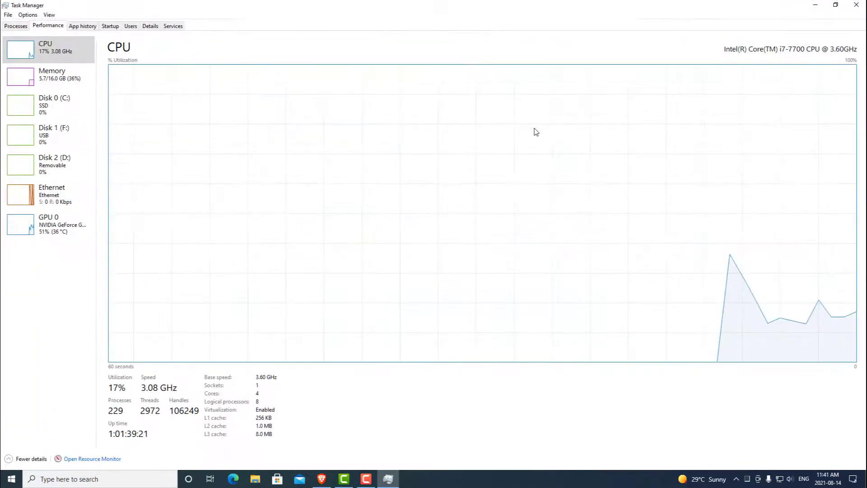
left_click(60, 228)
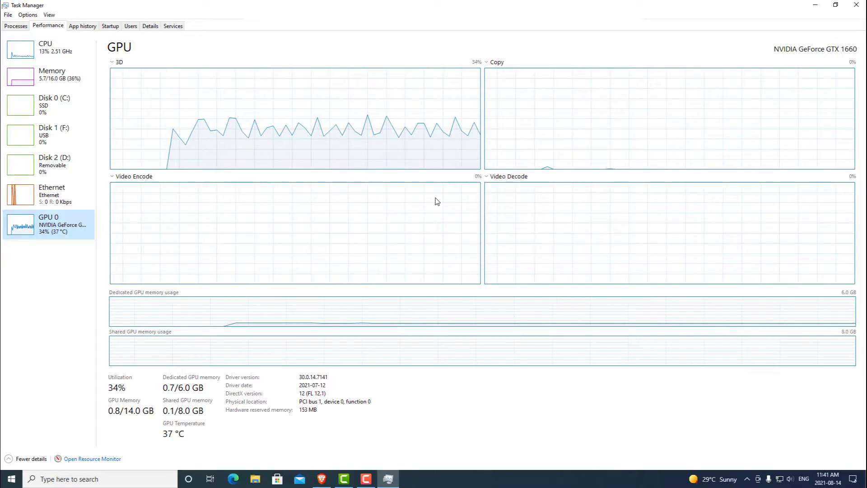
left_click(856, 4)
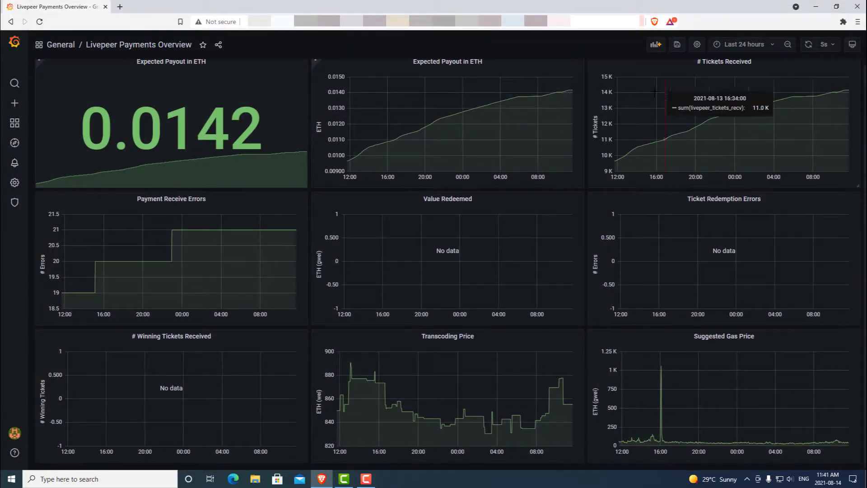